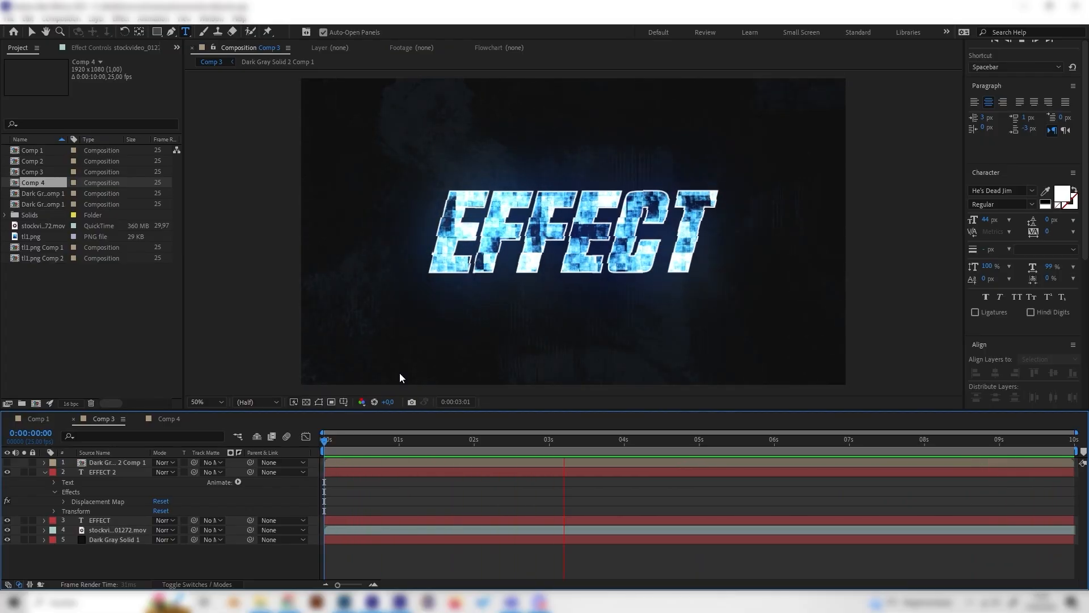
Switch to Comp 4 and add a new text layer reading "effect".
{"action": "left_click", "coordinate": [173, 420]}
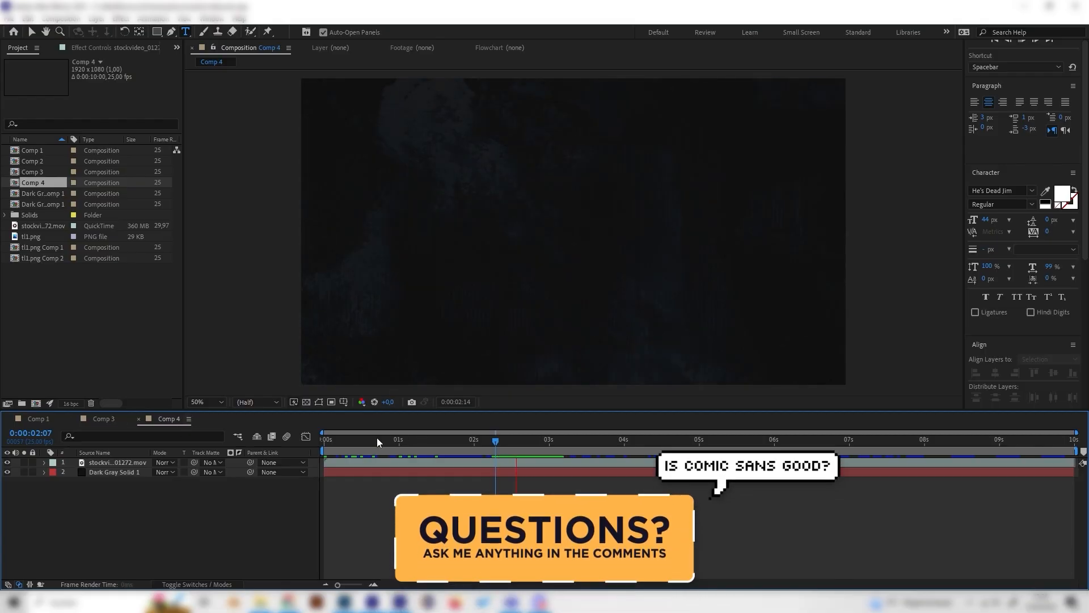
{"action": "left_click", "coordinate": [362, 440]}
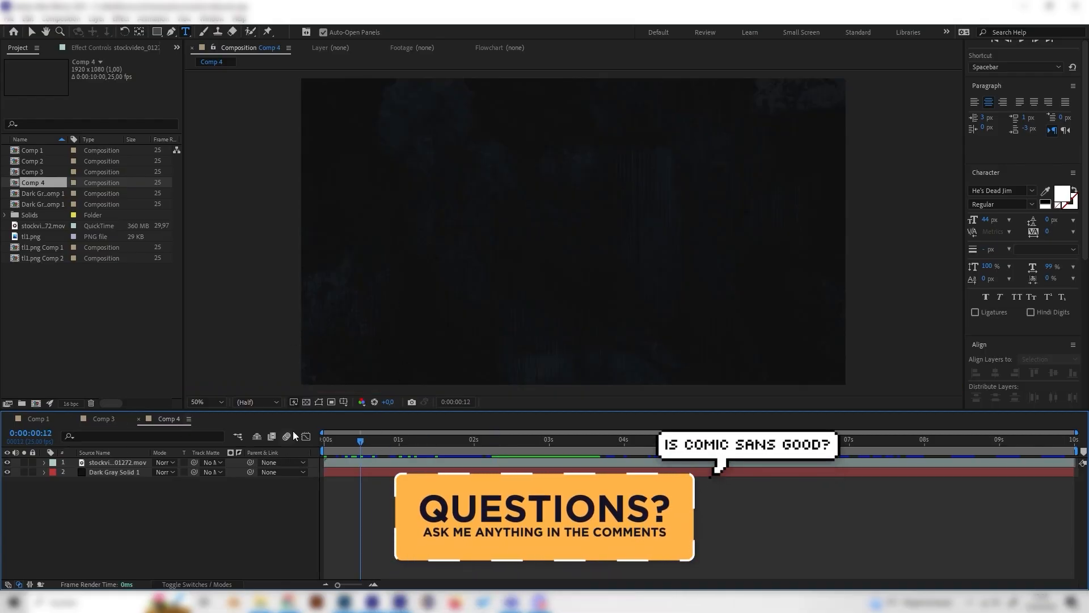
{"action": "right_click", "coordinate": [208, 499]}
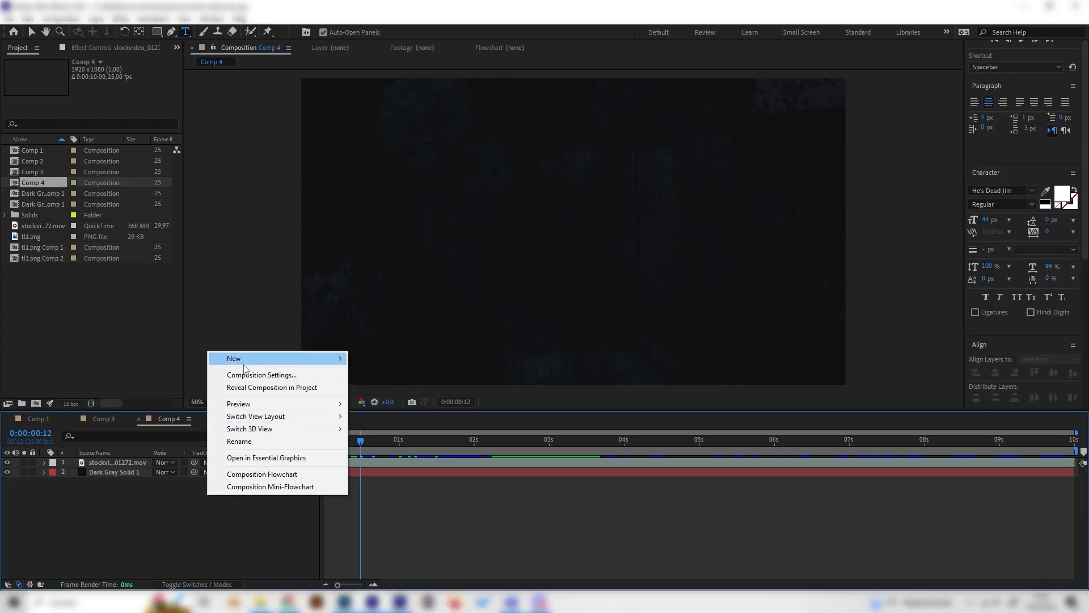
{"action": "mouse_move", "coordinate": [244, 358]}
{"action": "left_click", "coordinate": [375, 372]}
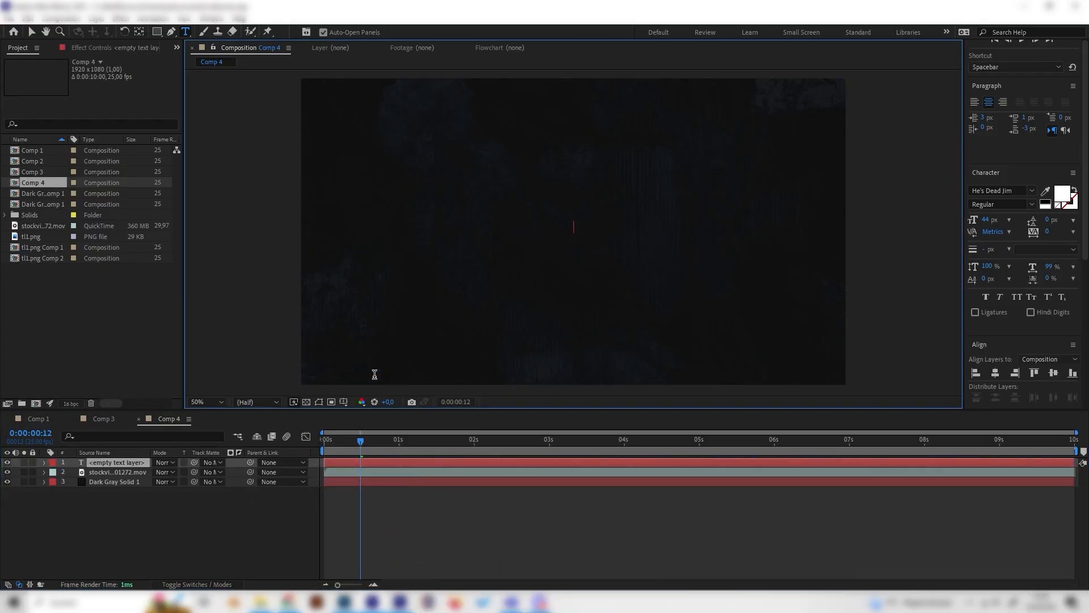
{"action": "type", "text": "effect"}
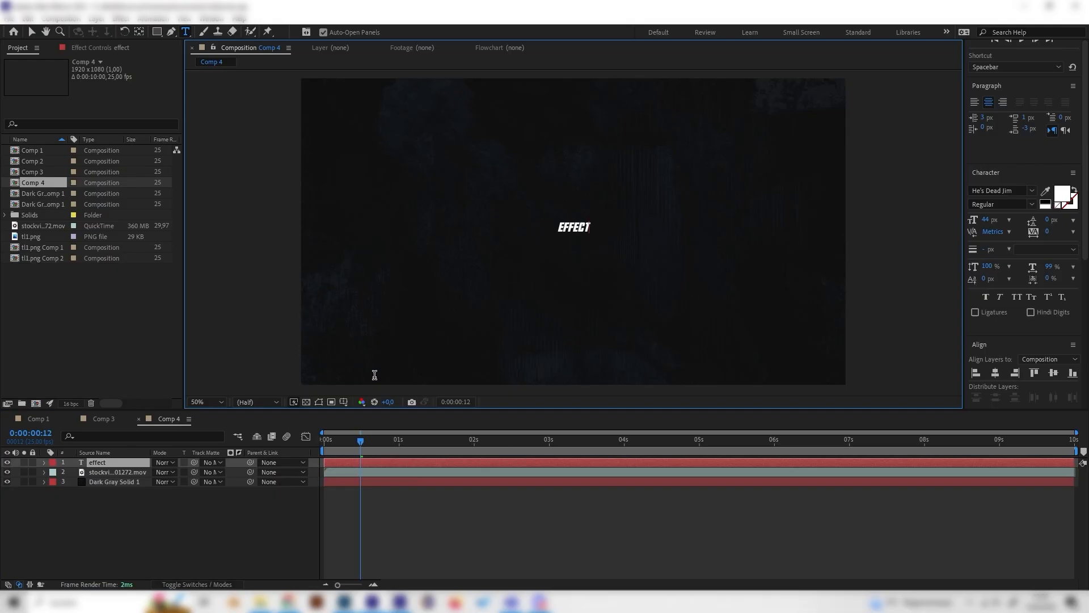
{"action": "left_click", "coordinate": [164, 563]}
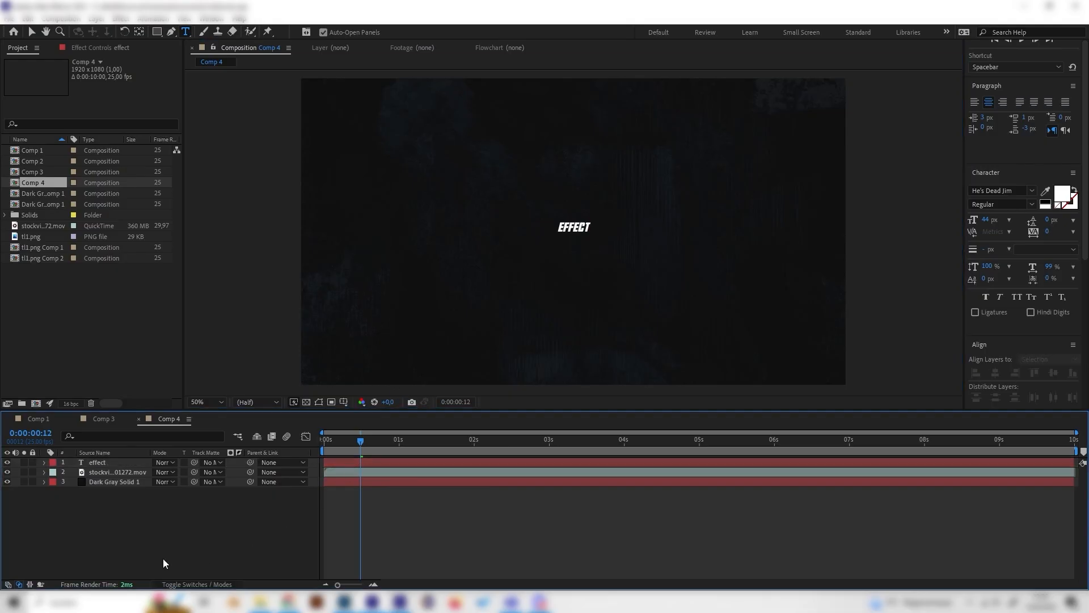
Scale the effect text layer up uniformly to about 640%.
{"action": "left_click", "coordinate": [110, 463]}
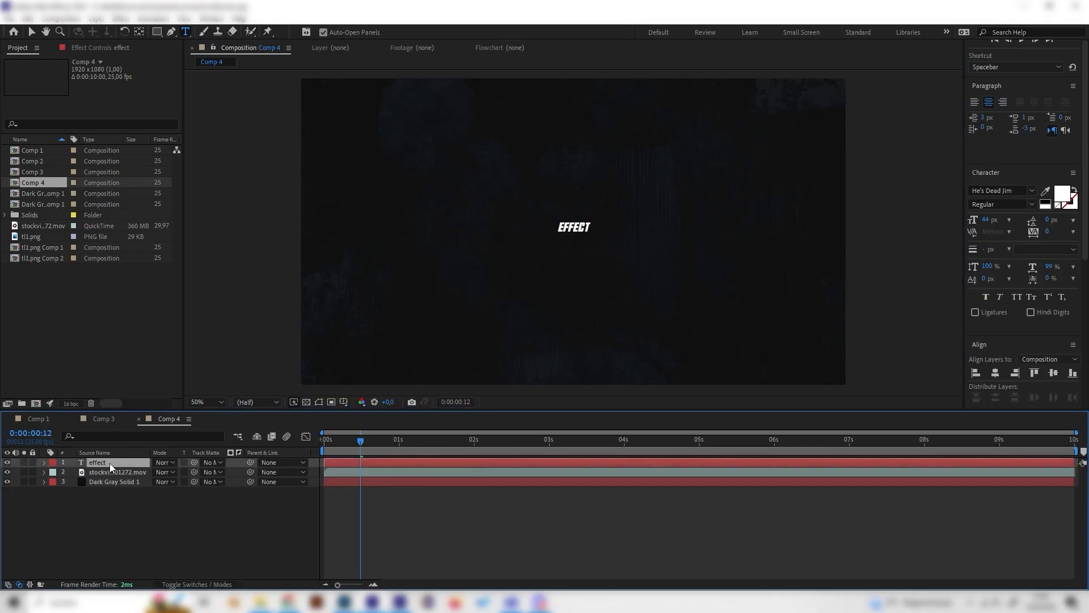
{"action": "key", "text": "s"}
{"action": "left_click_drag", "start_coordinate": [170, 472], "coordinate": [216, 484]}
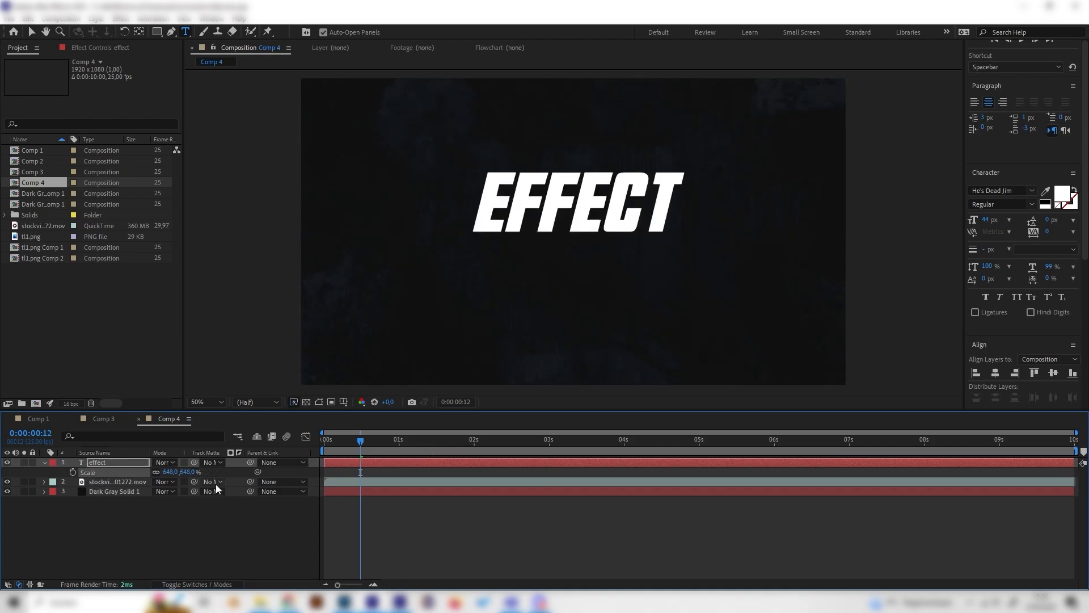
{"action": "left_click", "coordinate": [201, 536]}
Center the effect text layer horizontally and vertically in the composition.
{"action": "left_click", "coordinate": [114, 462]}
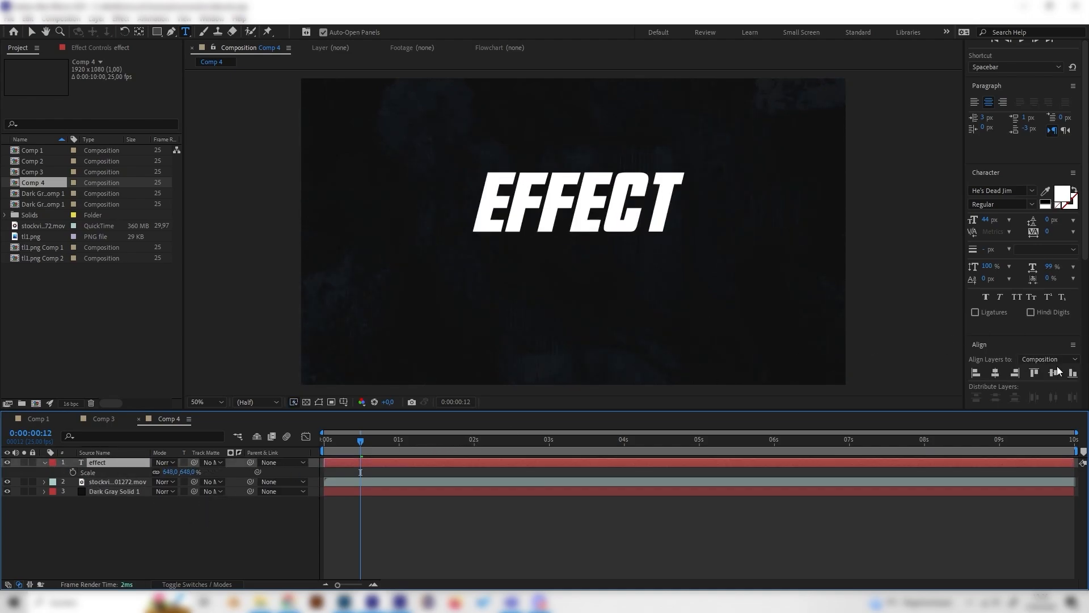
{"action": "left_click", "coordinate": [997, 373]}
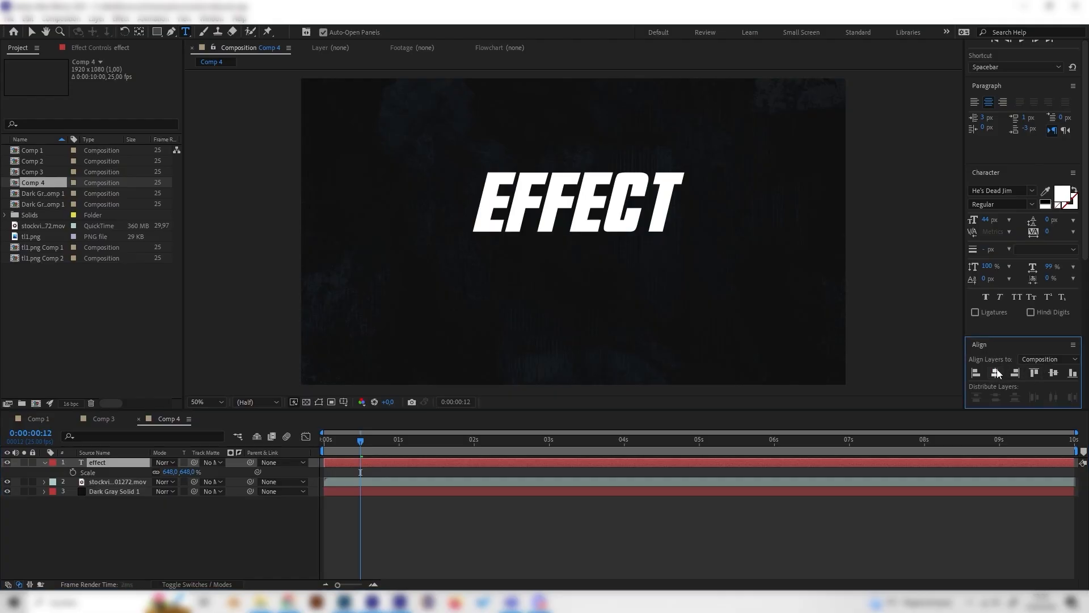
{"action": "left_click", "coordinate": [1054, 371]}
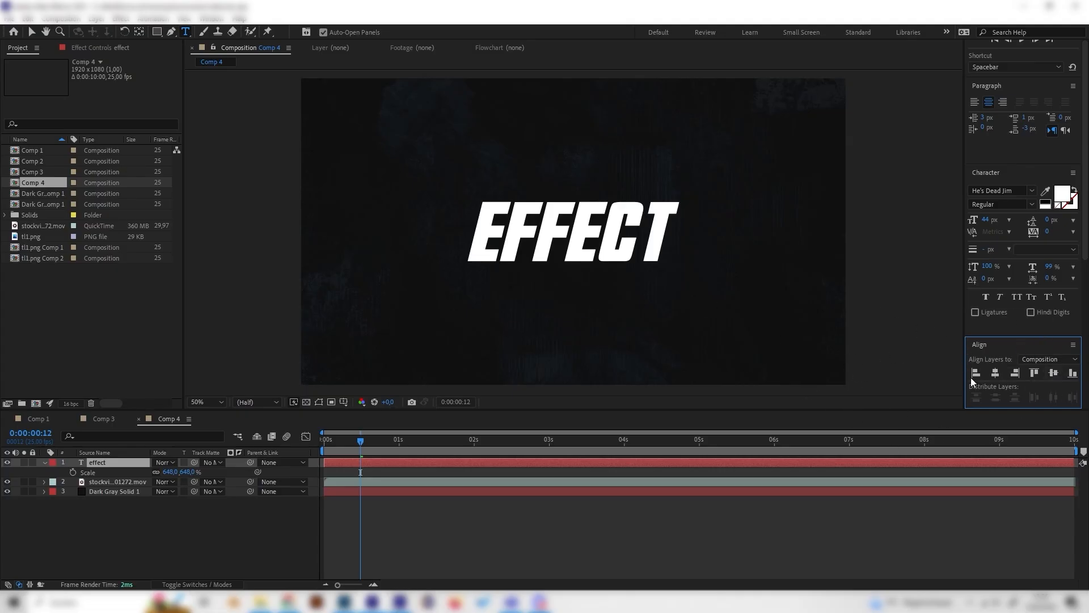
{"action": "left_click", "coordinate": [211, 18]}
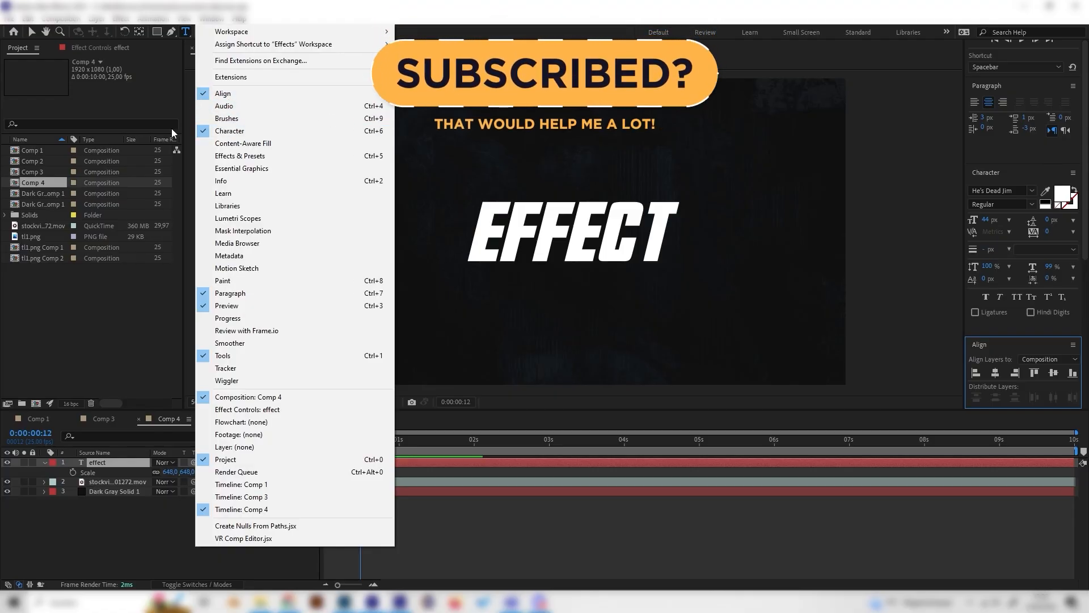
{"action": "left_click", "coordinate": [157, 546]}
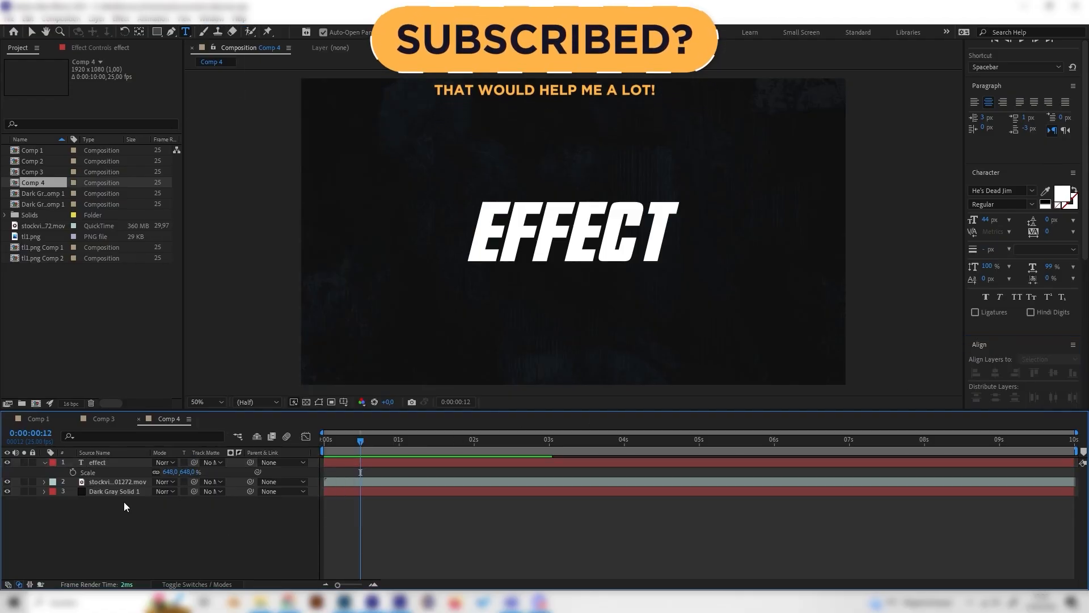
Search the effects for "turbul" and apply Turbulent Noise to the effect text layer.
{"action": "scroll", "coordinate": [1025, 159], "scroll_direction": "up", "scroll_amount": 5}
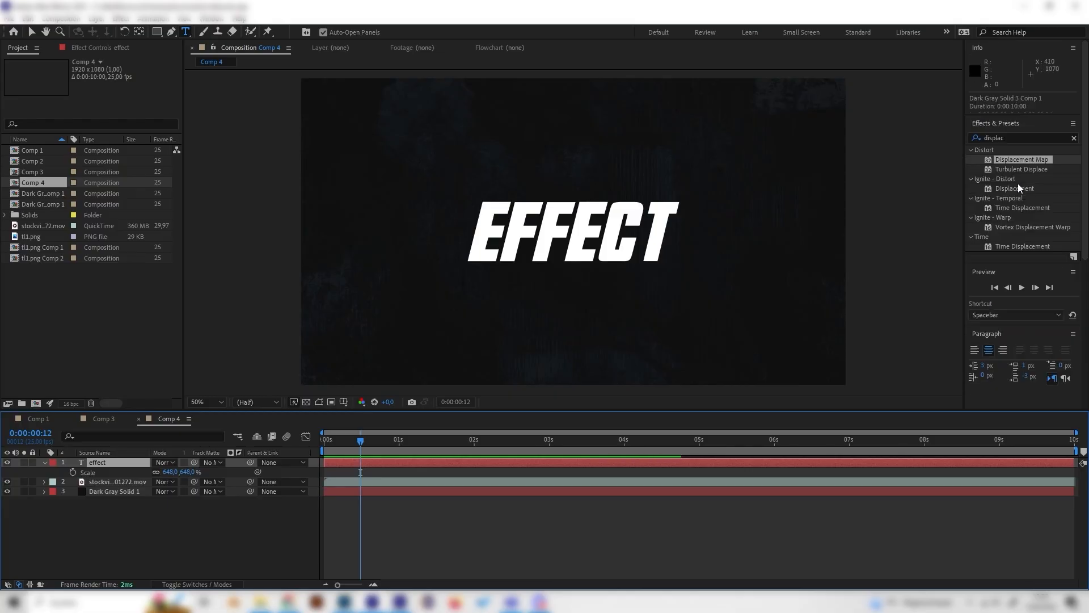
{"action": "left_click_drag", "start_coordinate": [1012, 139], "coordinate": [889, 138]}
{"action": "key", "text": "BackSpace"}
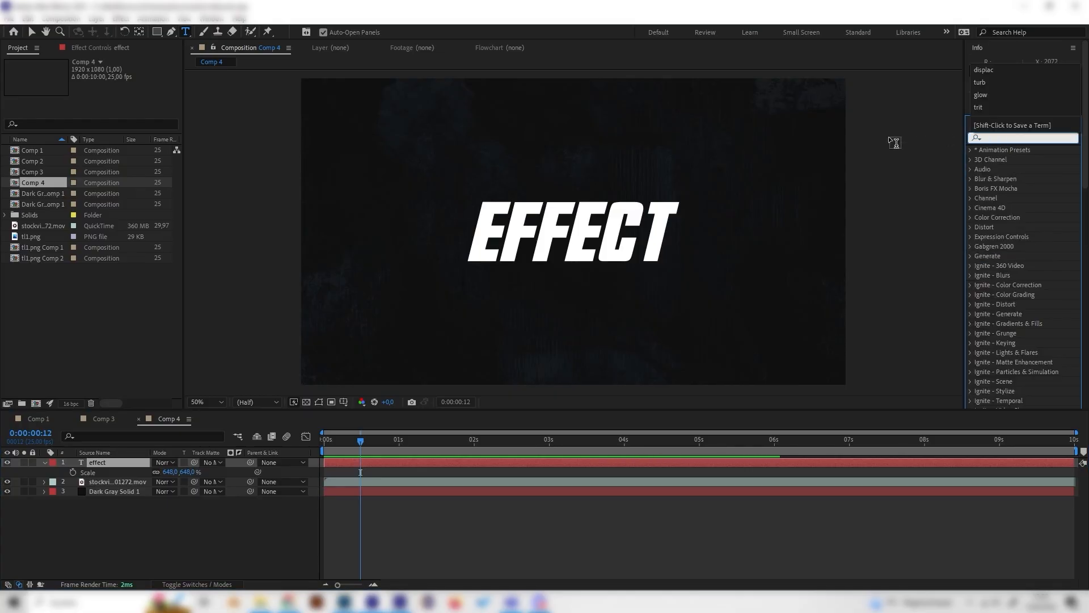
{"action": "type", "text": "turbul"}
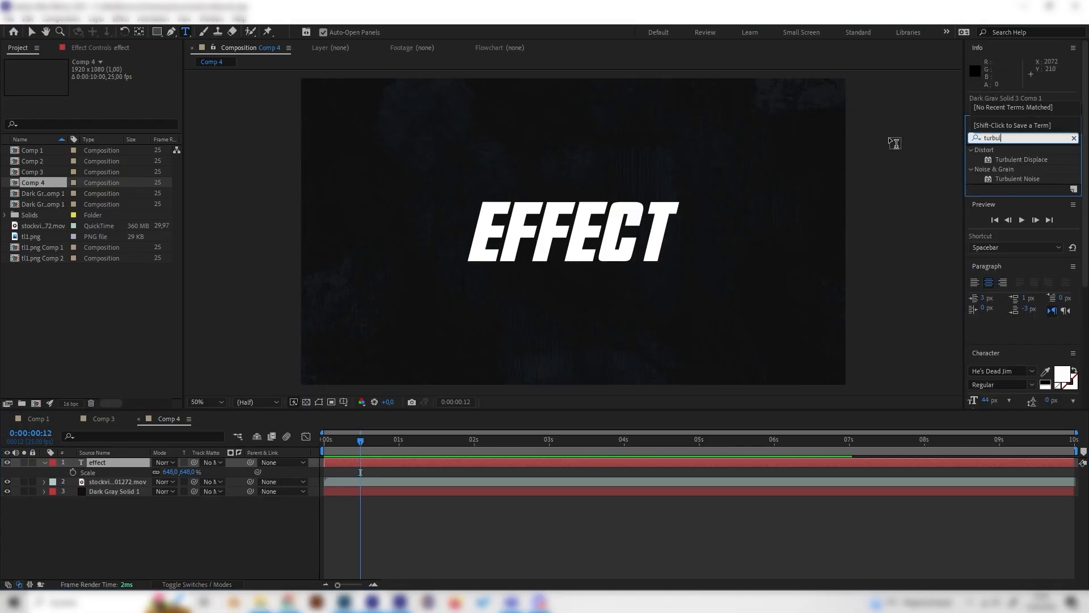
{"action": "double_click", "coordinate": [1021, 178]}
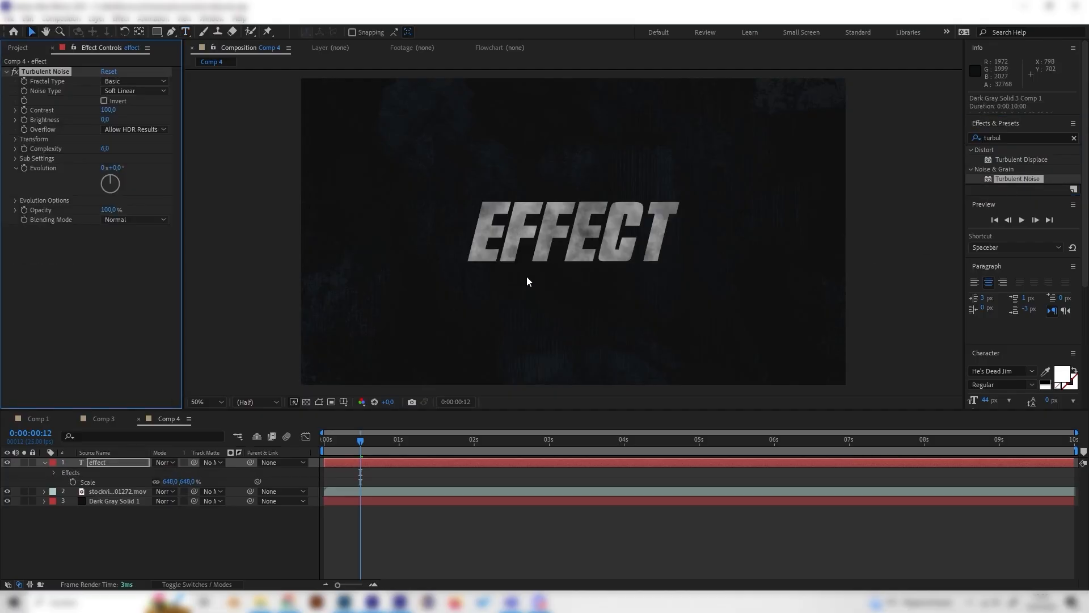
Compare with the finished text in Comp 3 and set the Turbulent Noise type to Block in Comp 4.
{"action": "left_click", "coordinate": [102, 418]}
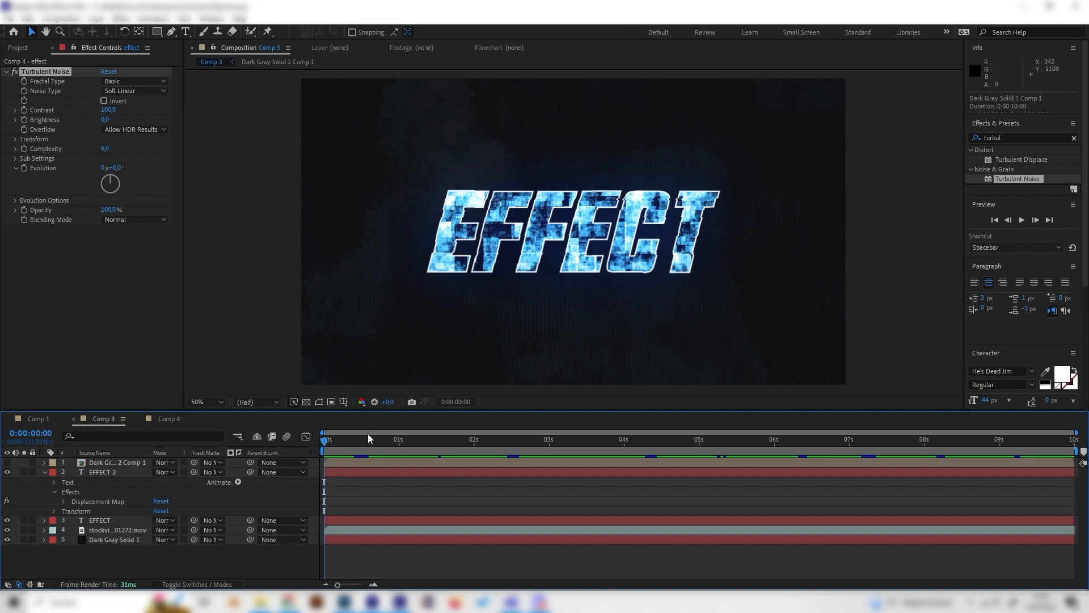
{"action": "left_click", "coordinate": [162, 423]}
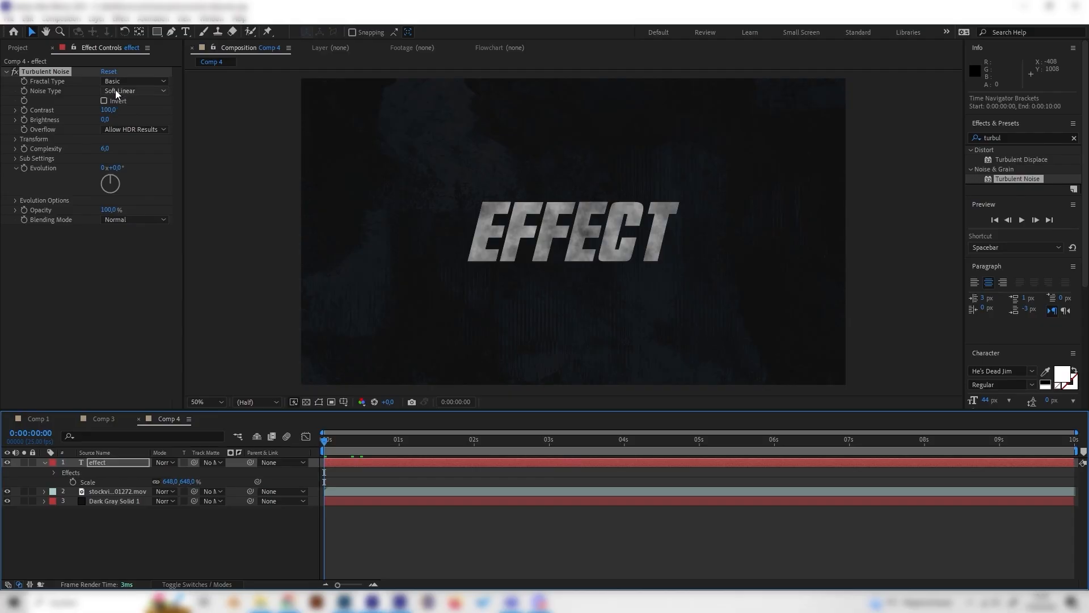
{"action": "left_click", "coordinate": [117, 92]}
{"action": "left_click", "coordinate": [116, 98]}
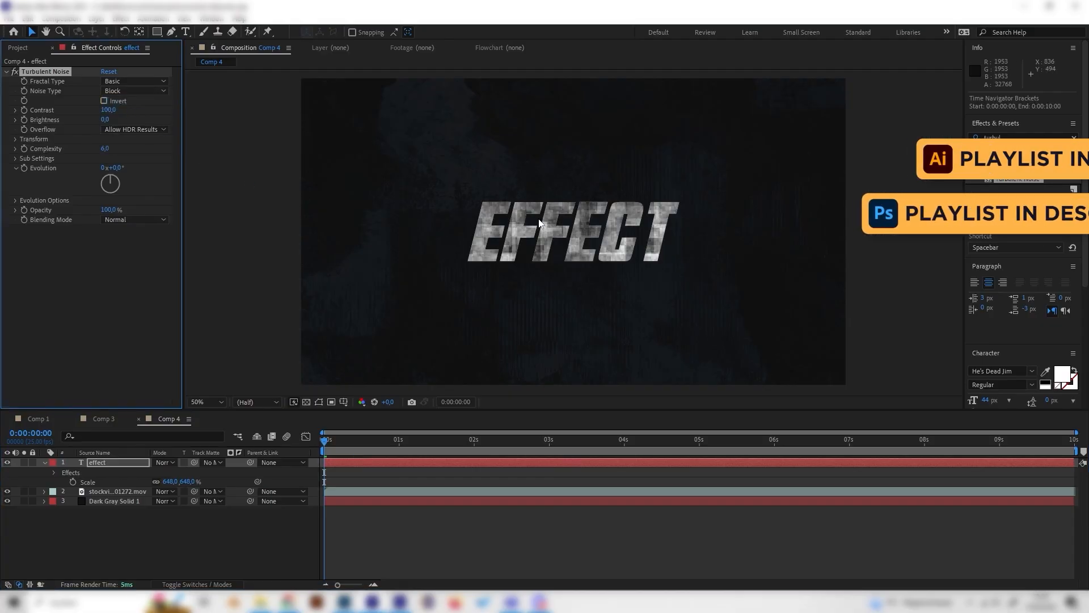
Try a Turbulent Noise complexity of 2 and set it back to 6.
{"action": "key", "text": "slash"}
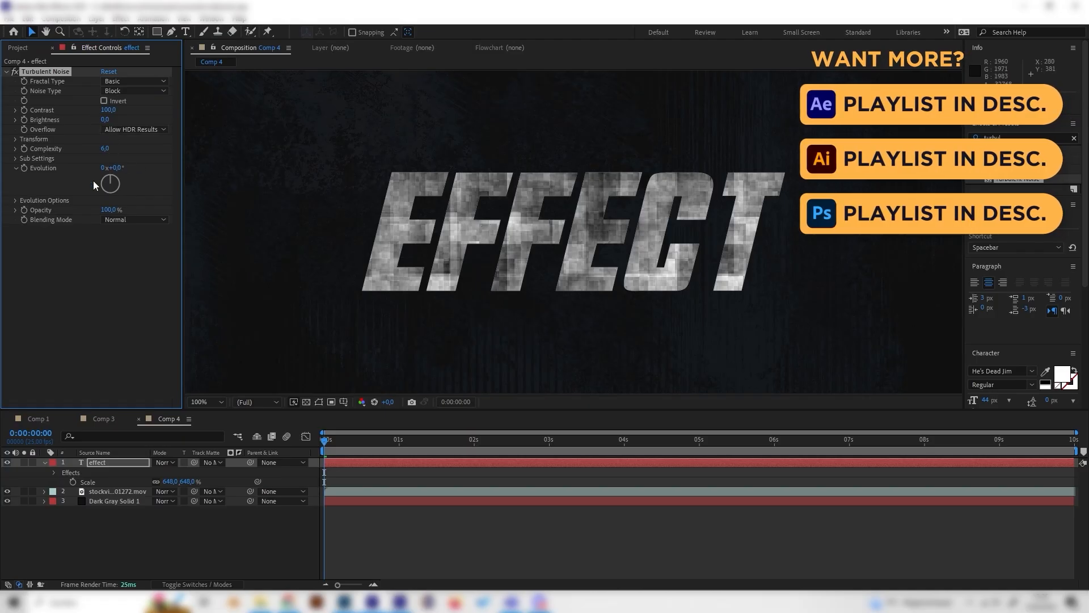
{"action": "left_click", "coordinate": [106, 151]}
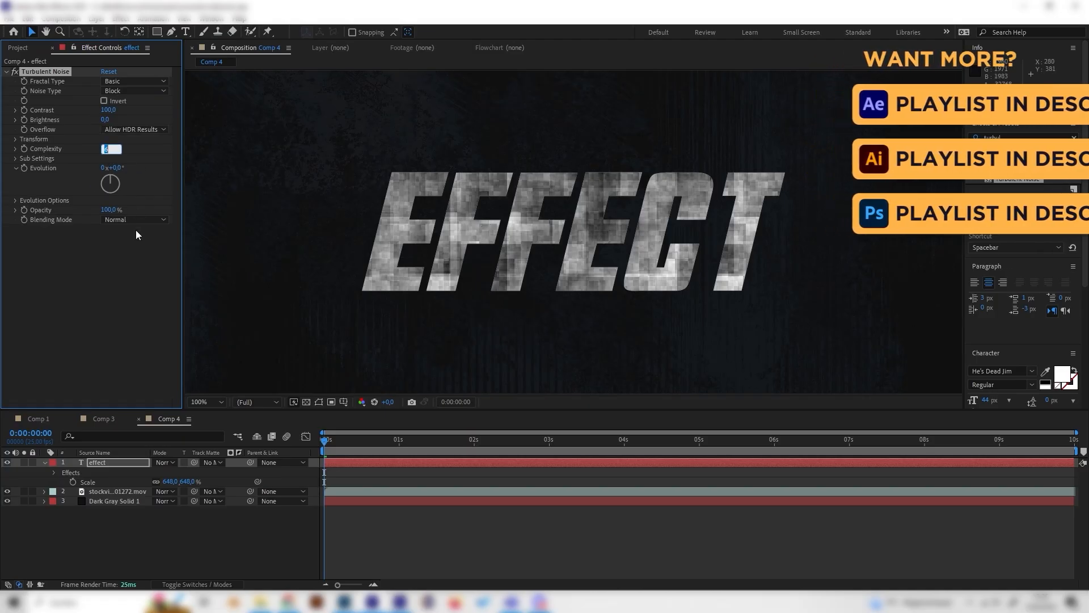
{"action": "type", "text": "2"}
{"action": "key", "text": "Return"}
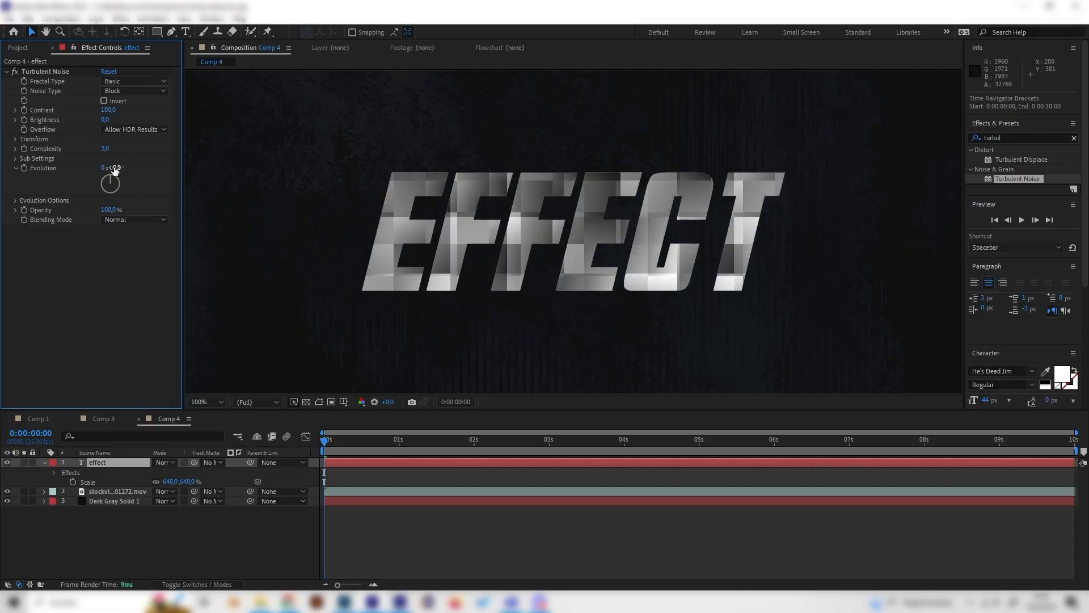
{"action": "left_click", "coordinate": [105, 148]}
{"action": "key", "text": "Return"}
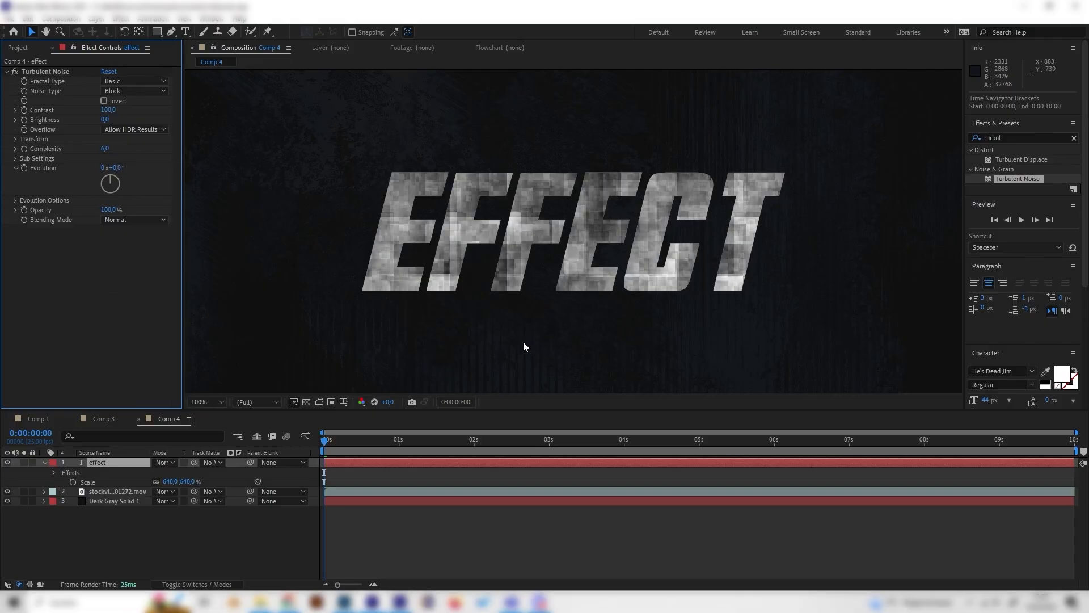
Try a Turbulent Noise contrast of 200 and settle on 150.
{"action": "left_click", "coordinate": [108, 111]}
{"action": "type", "text": "200"}
{"action": "key", "text": "Return"}
{"action": "left_click", "coordinate": [107, 110]}
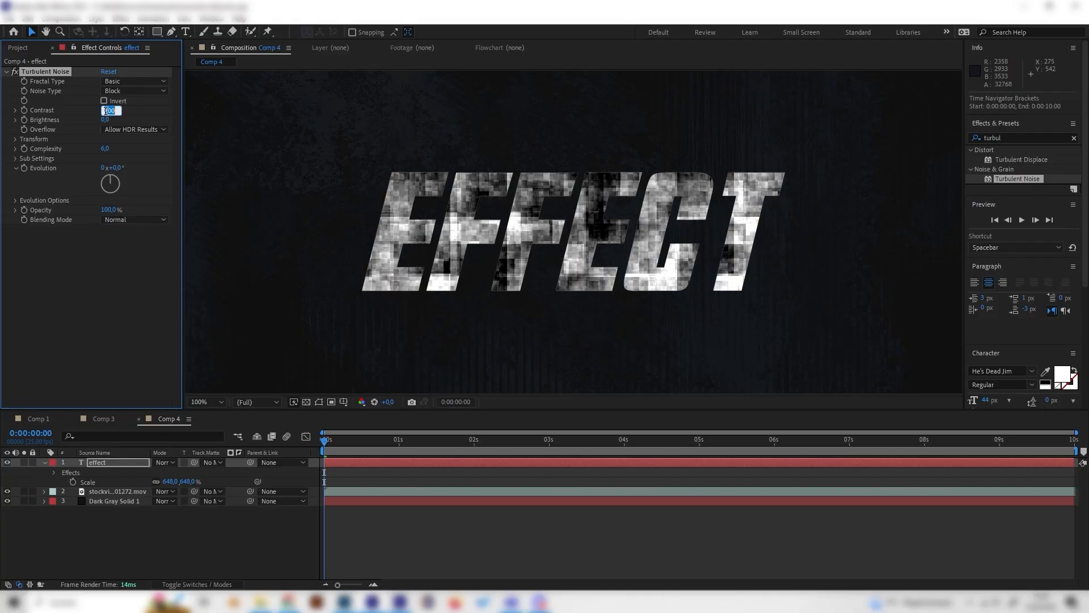
{"action": "key", "text": "Return"}
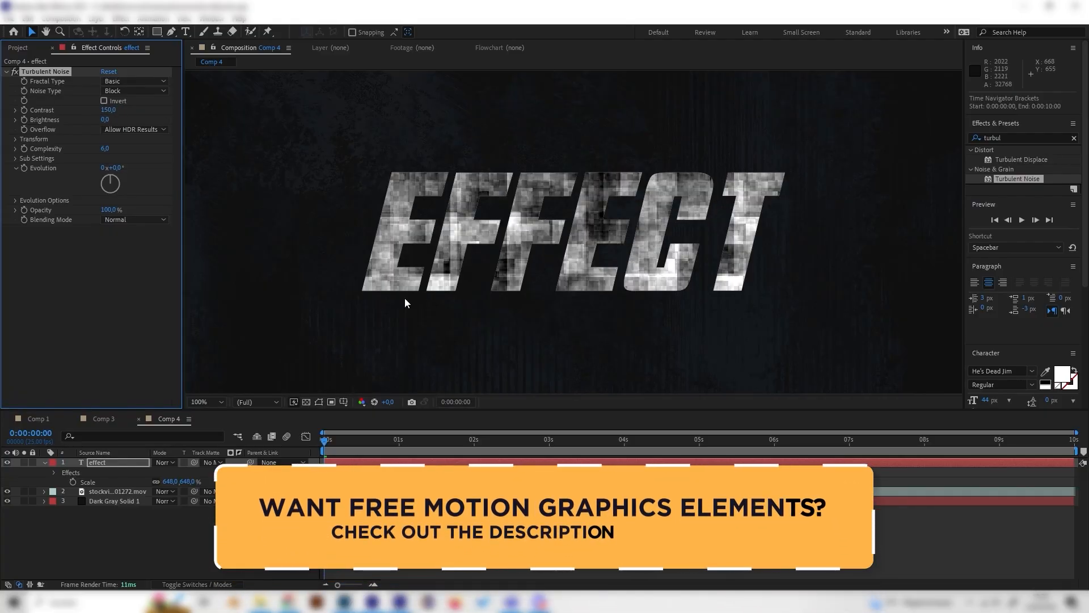
Start keyframing the Turbulent Noise Evolution at the first frame of the composition.
{"action": "left_click_drag", "start_coordinate": [327, 441], "coordinate": [348, 448]}
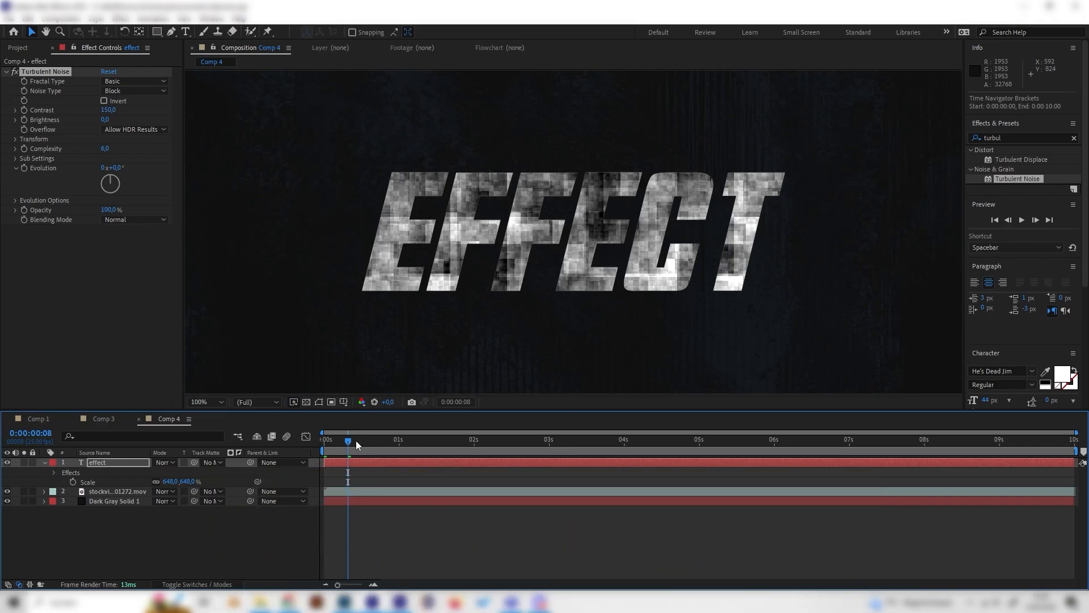
{"action": "left_click", "coordinate": [75, 146]}
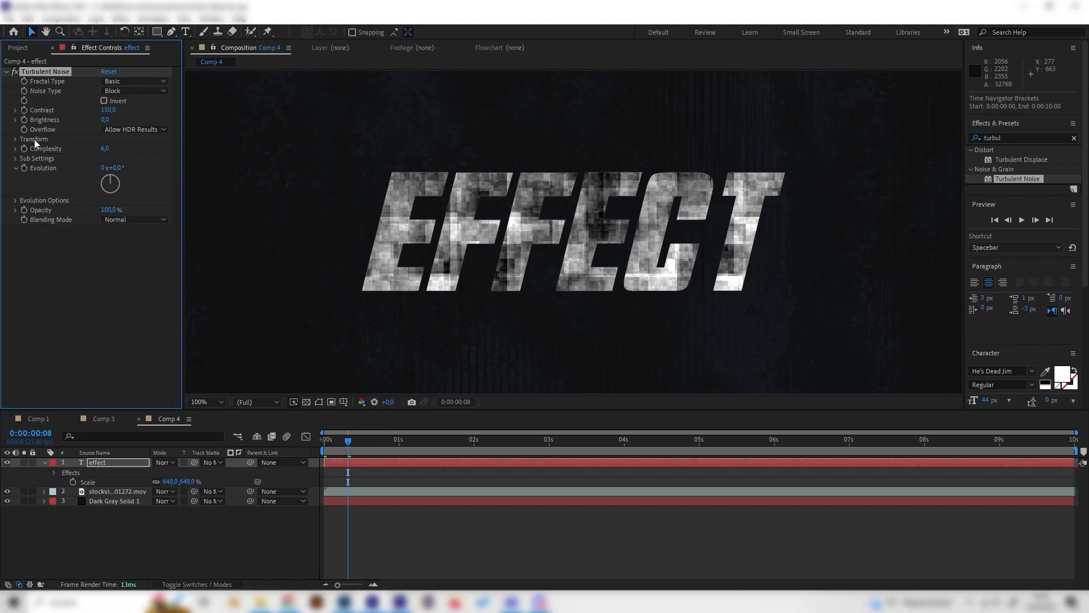
{"action": "left_click", "coordinate": [364, 465]}
{"action": "key", "text": "Home"}
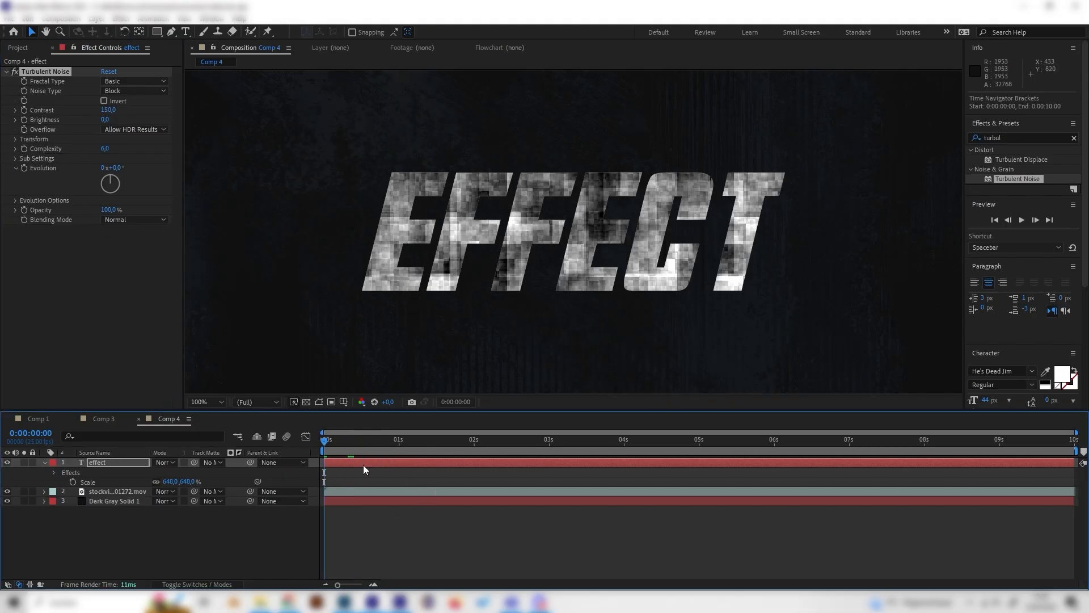
{"action": "left_click", "coordinate": [24, 168]}
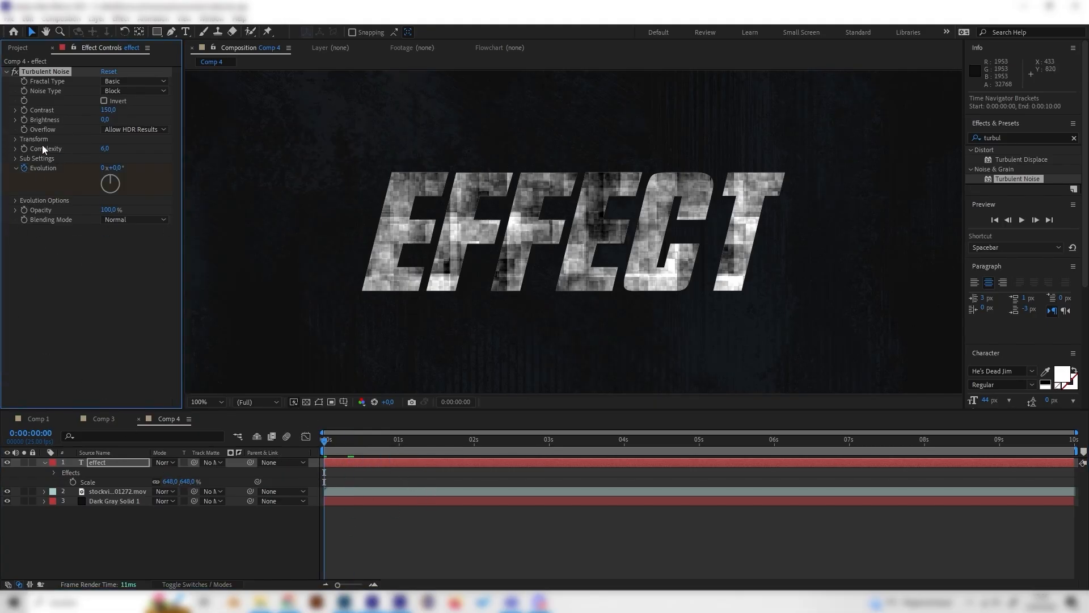
Keyframe the Turbulent Noise Evolution at 10 revolutions on the last frame, 0:00:09:24.
{"action": "left_click", "coordinate": [1076, 436]}
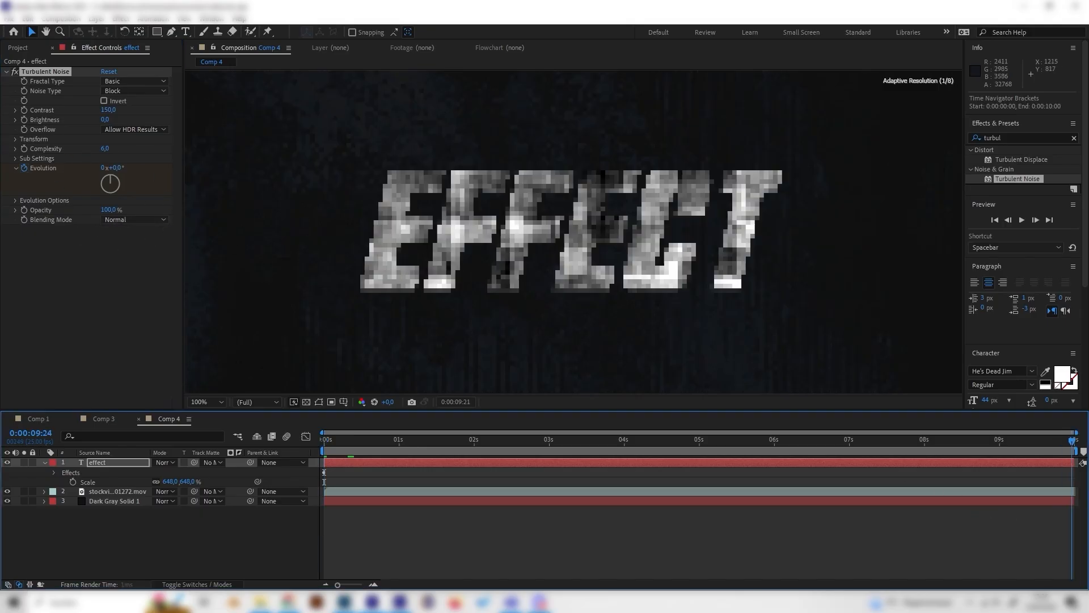
{"action": "left_click", "coordinate": [103, 168]}
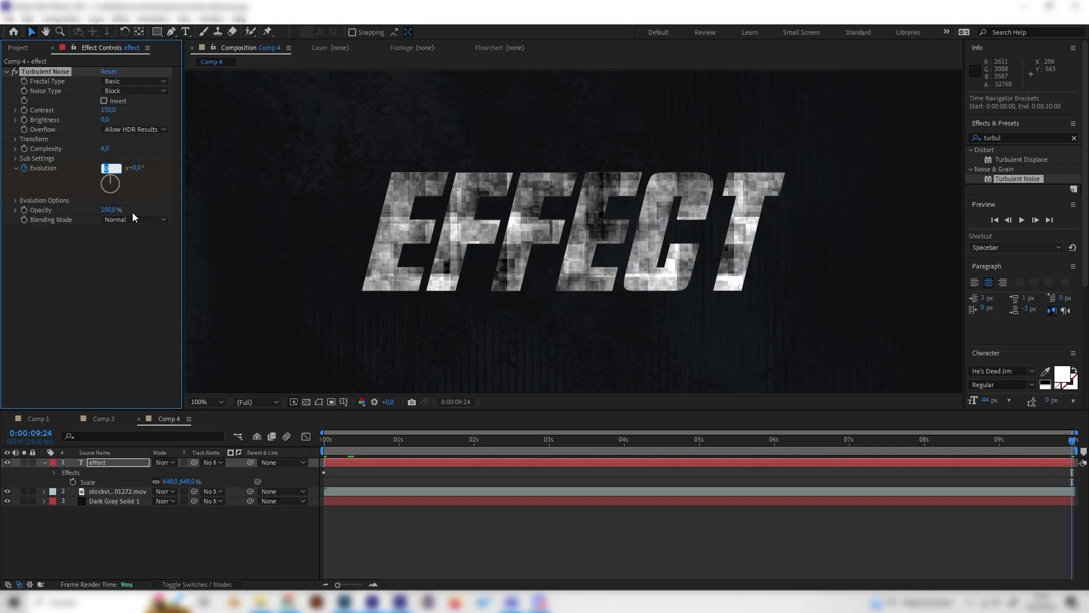
{"action": "type", "text": "10"}
{"action": "key", "text": "Return"}
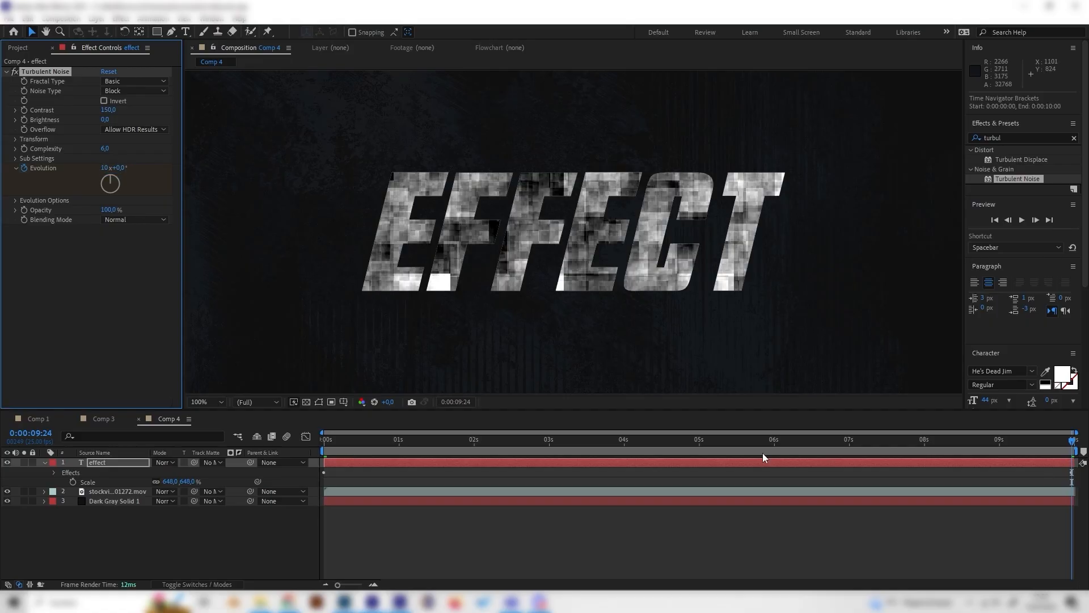
Play back the composition from the start to check the noise animation on the text.
{"action": "left_click_drag", "start_coordinate": [637, 438], "coordinate": [312, 451]}
{"action": "key", "text": "space"}
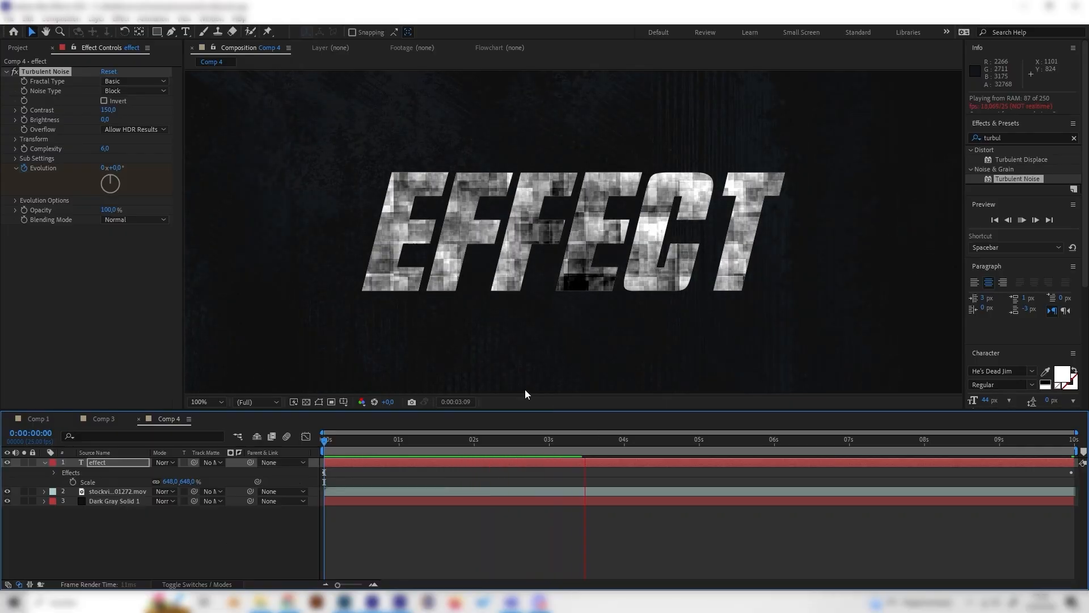
{"action": "key", "text": "space"}
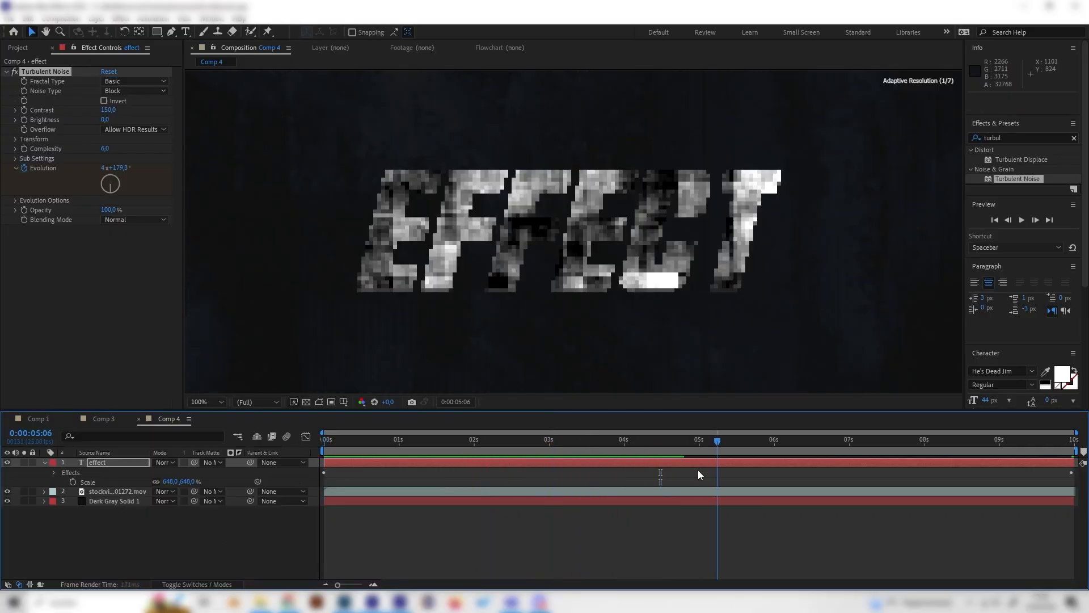
Scrub to the end of Comp 4 and replay the noise animation from about 0:00:01:07.
{"action": "left_click_drag", "start_coordinate": [698, 470], "coordinate": [487, 474]}
{"action": "left_click_drag", "start_coordinate": [1056, 444], "coordinate": [1080, 444]}
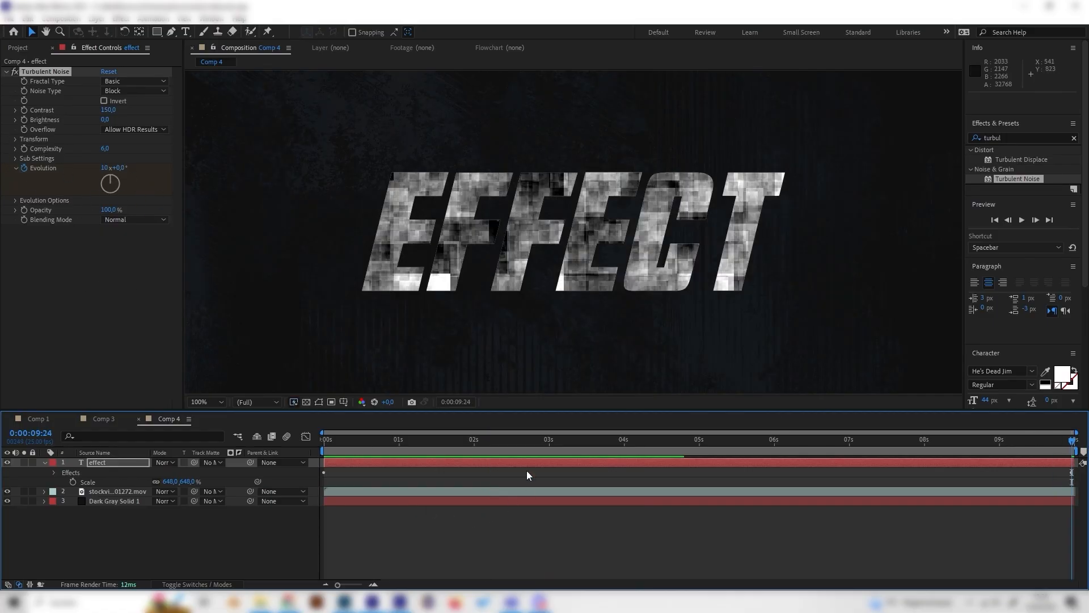
{"action": "left_click", "coordinate": [419, 447]}
{"action": "key", "text": "space"}
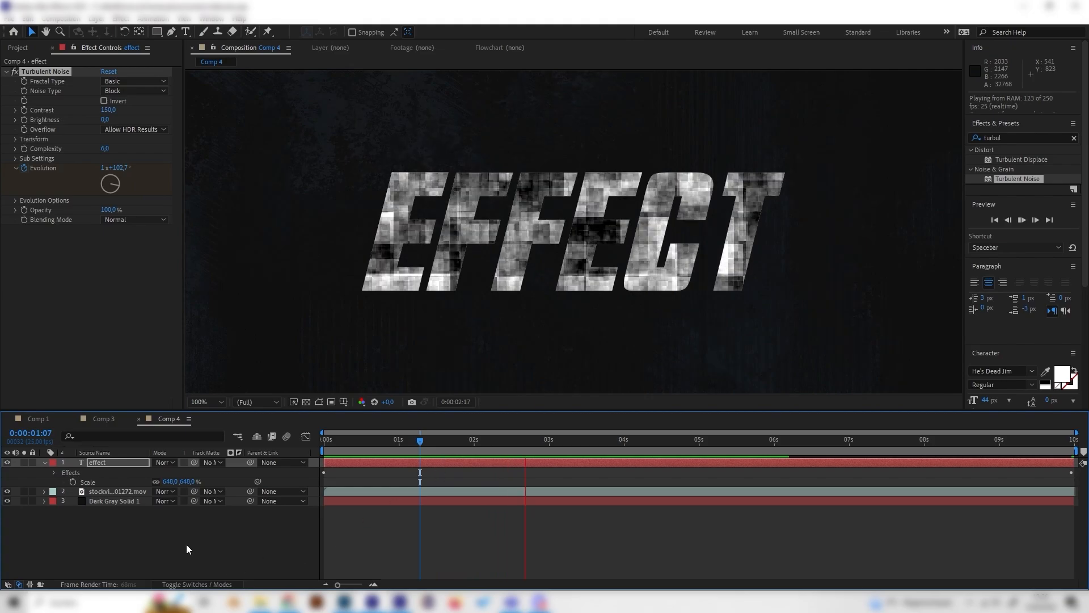
Find the Tritone color correction effect and apply it to the "effect" text layer.
{"action": "left_click", "coordinate": [128, 465]}
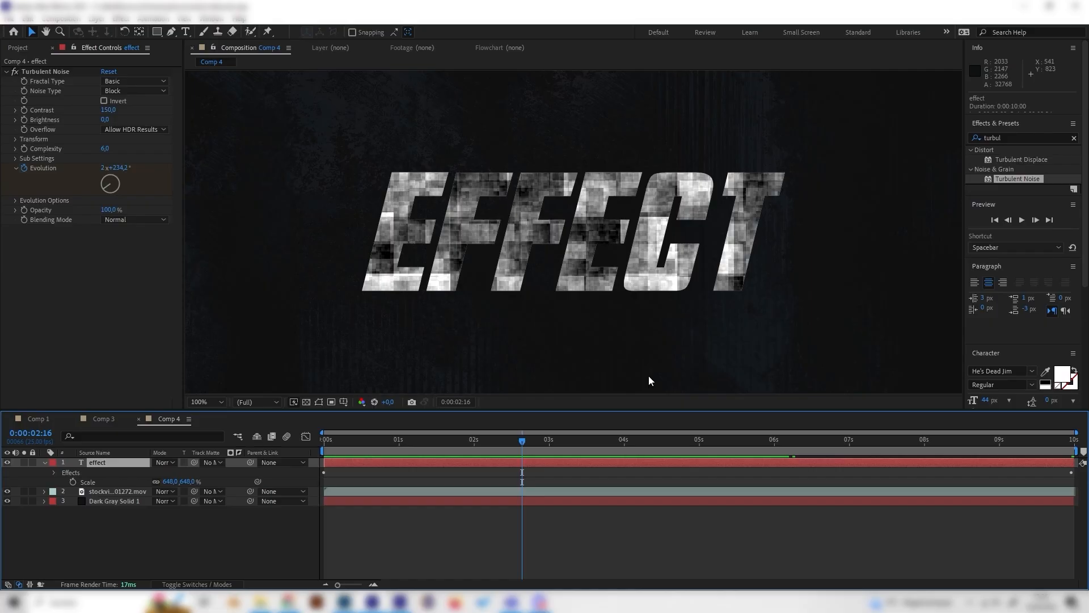
{"action": "left_click", "coordinate": [1009, 135]}
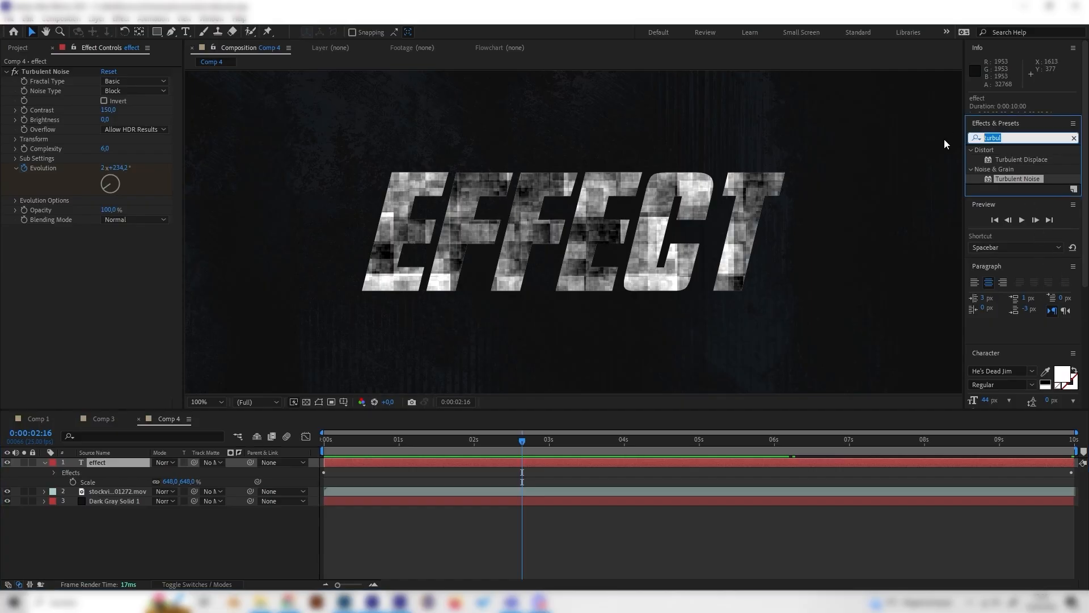
{"action": "key", "text": "BackSpace"}
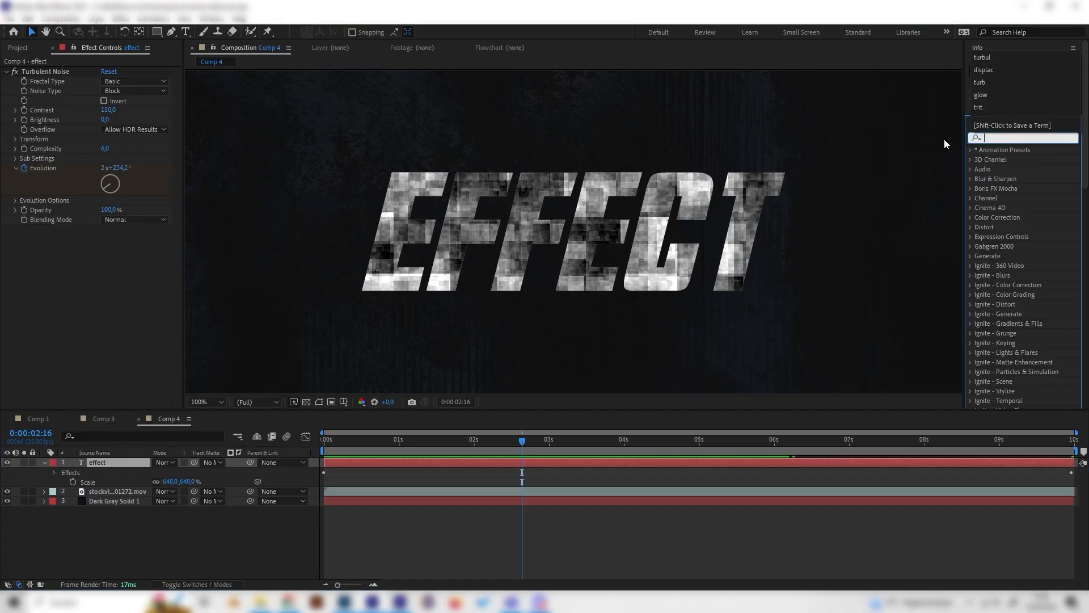
{"action": "type", "text": "triton"}
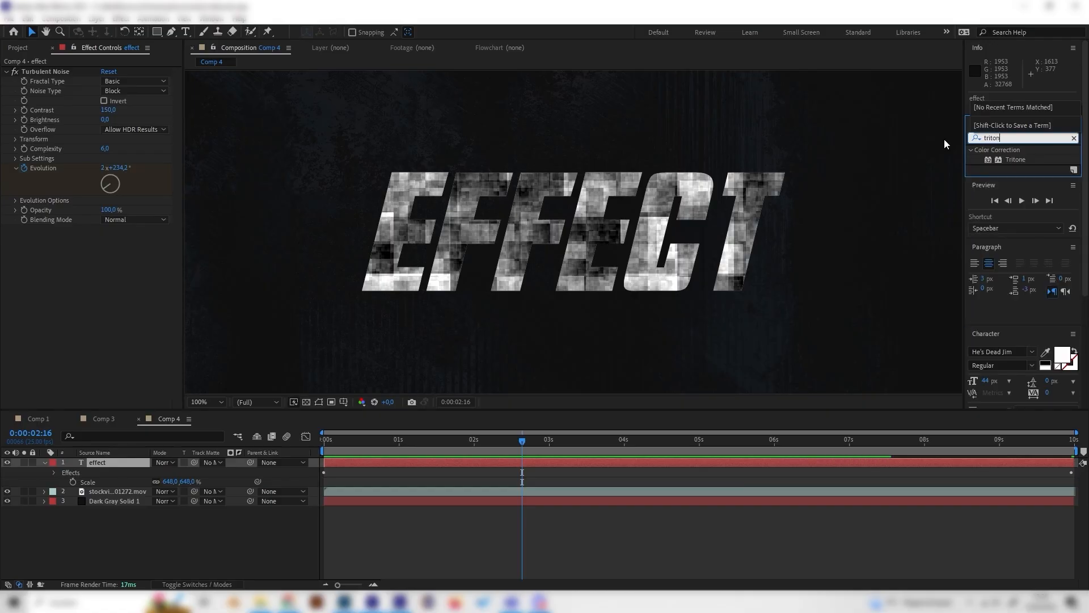
{"action": "double_click", "coordinate": [1015, 159]}
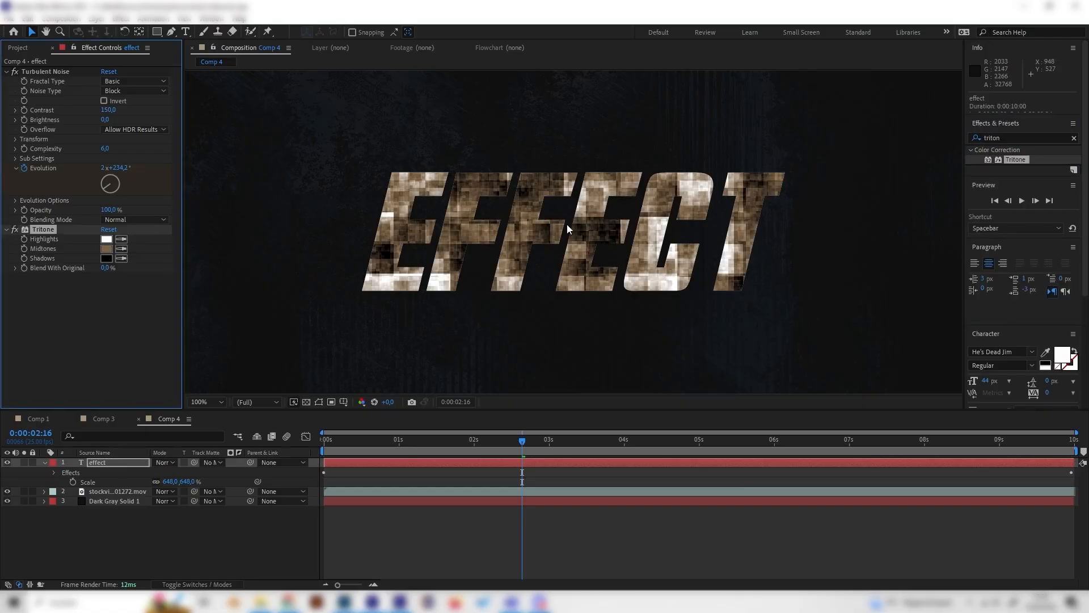
Try cyan and purple for the Tritone midtones and settle on a medium blue.
{"action": "left_click", "coordinate": [105, 248]}
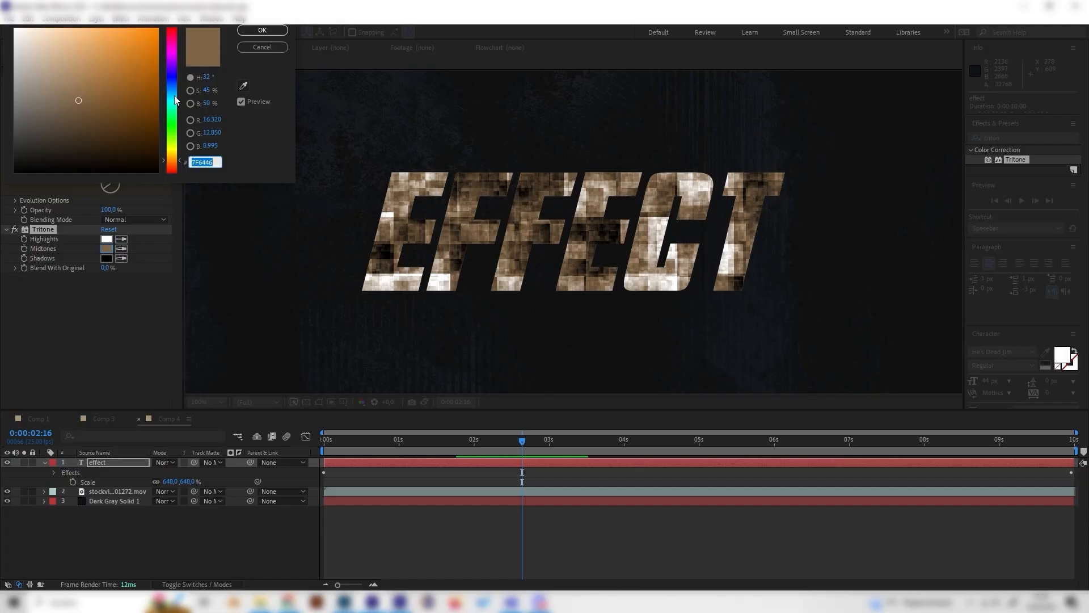
{"action": "left_click_drag", "start_coordinate": [175, 100], "coordinate": [175, 94]}
{"action": "left_click", "coordinate": [117, 27]}
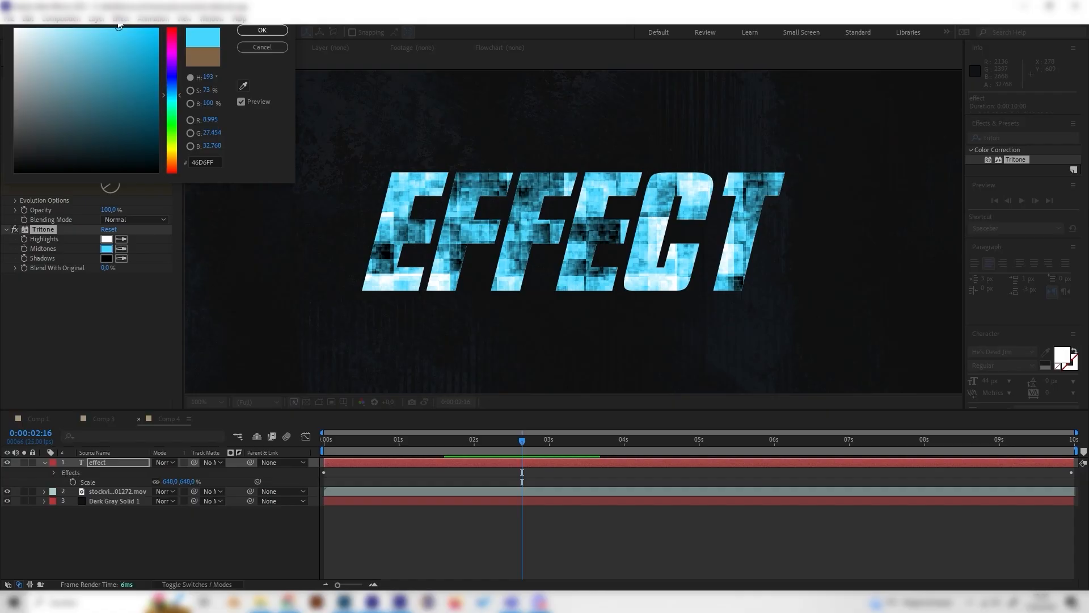
{"action": "left_click", "coordinate": [115, 47]}
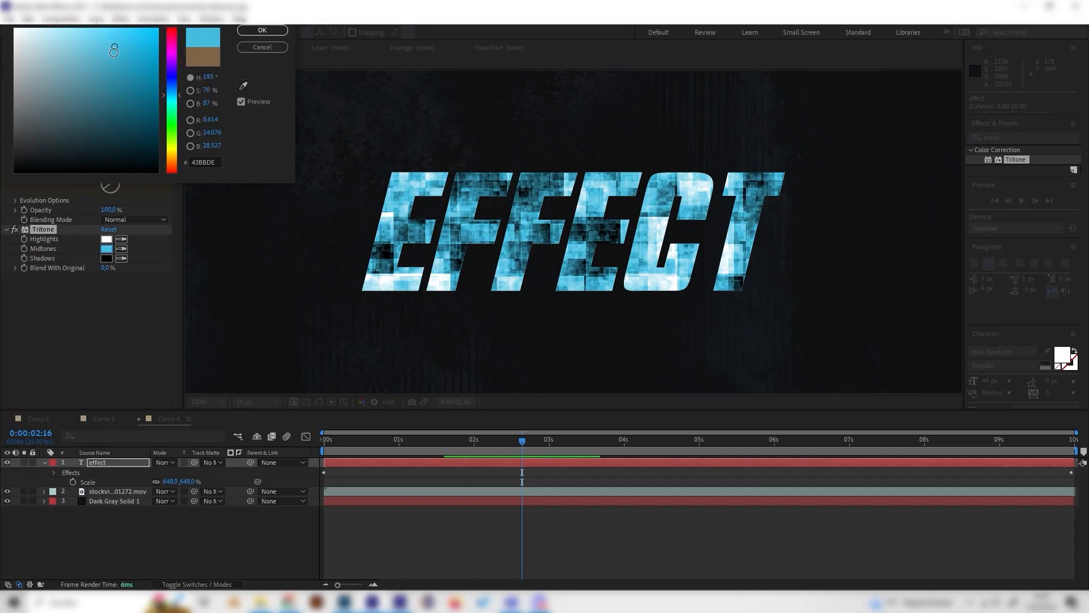
{"action": "left_click_drag", "start_coordinate": [114, 51], "coordinate": [123, 55]}
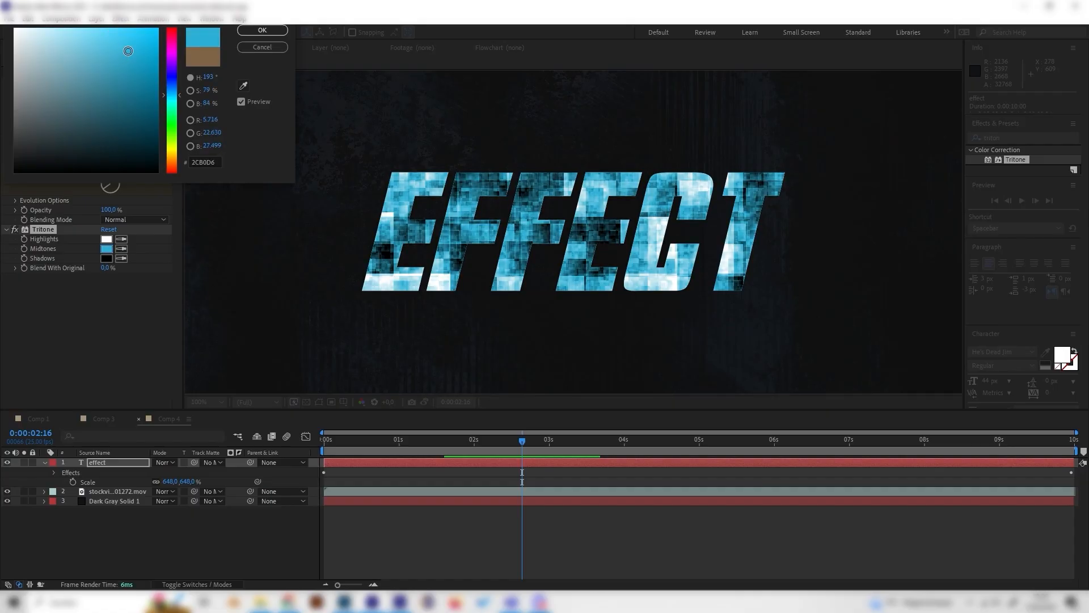
{"action": "left_click", "coordinate": [172, 67]}
{"action": "left_click", "coordinate": [140, 40]}
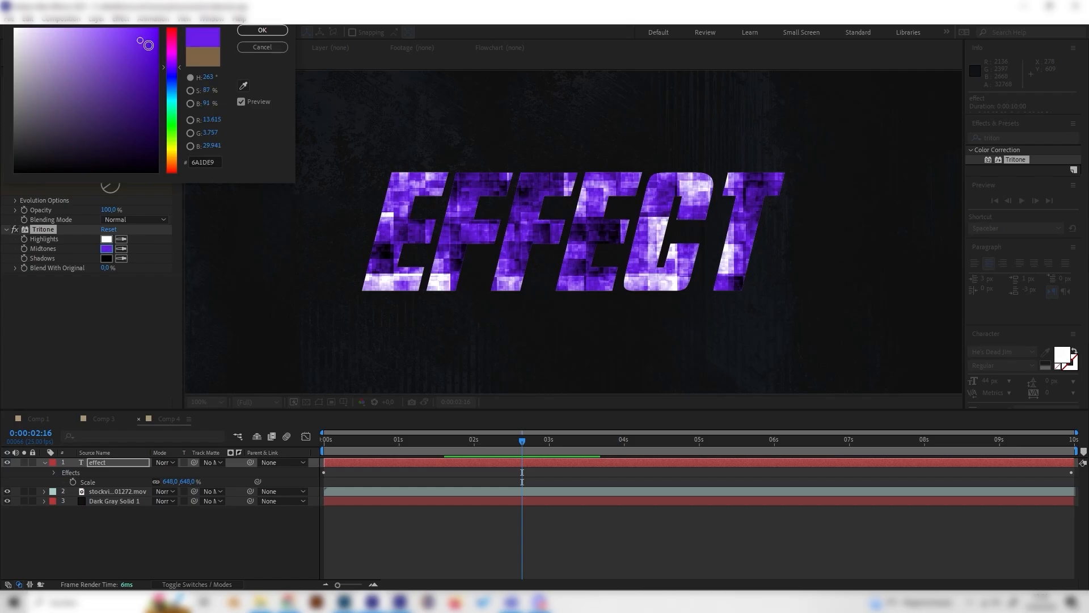
{"action": "left_click", "coordinate": [172, 90]}
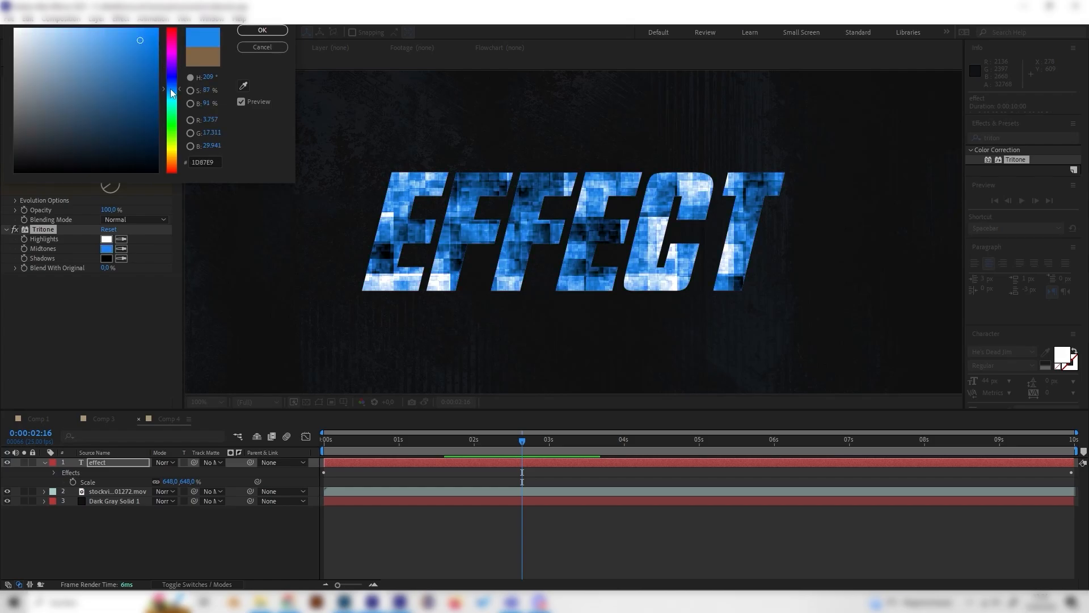
{"action": "left_click", "coordinate": [270, 32]}
Preview the blue-tinted text animation from the first frame of the composition.
{"action": "left_click_drag", "start_coordinate": [490, 441], "coordinate": [318, 437]}
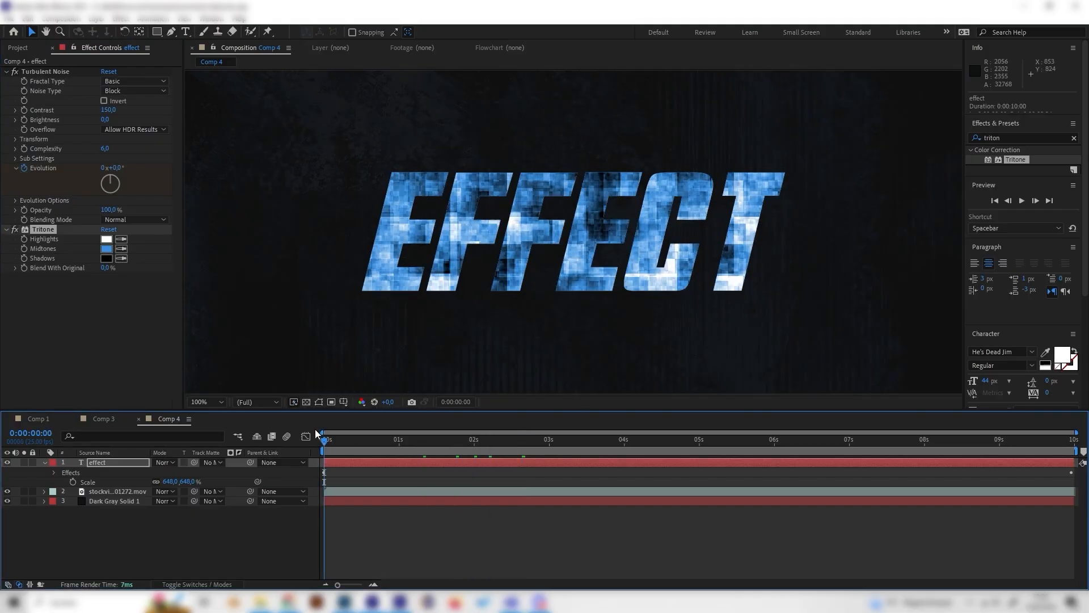
{"action": "key", "text": "space"}
{"action": "key", "text": "space"}
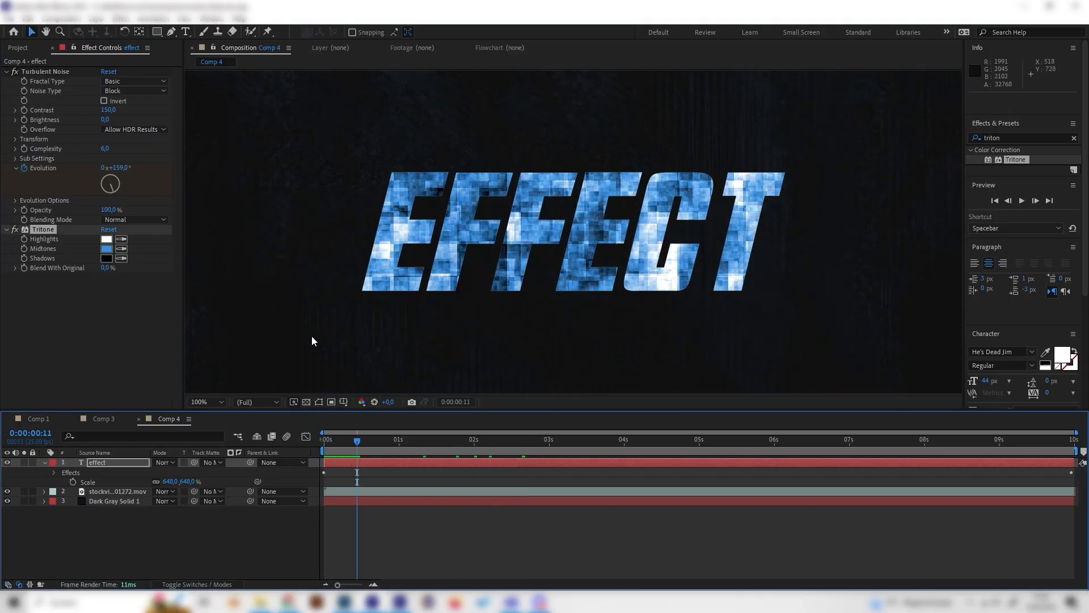
Set the Tritone shadows to the dark navy color 091328.
{"action": "left_click", "coordinate": [106, 258]}
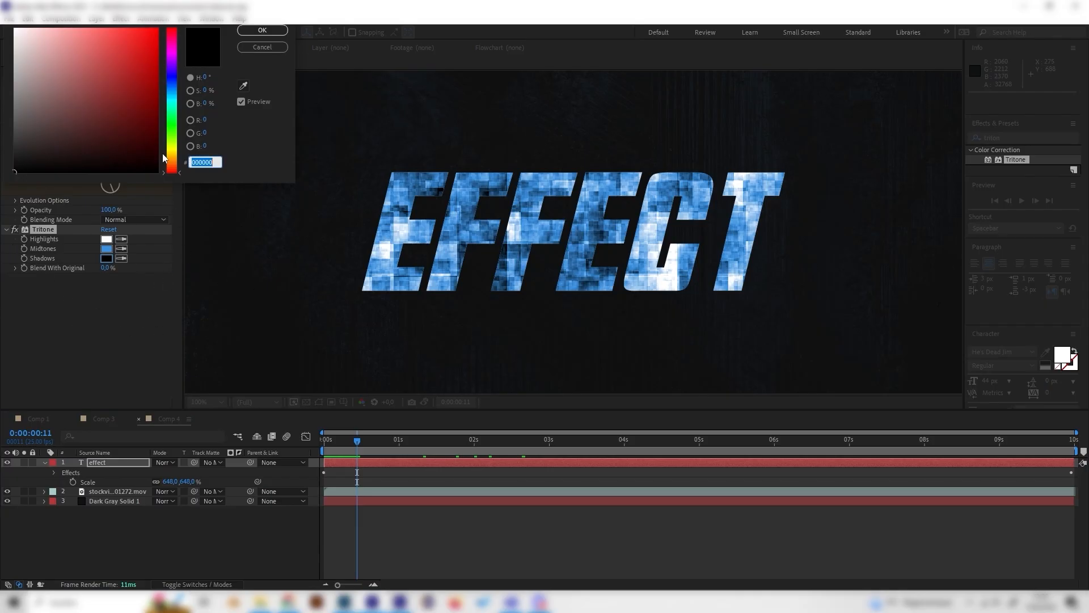
{"action": "left_click", "coordinate": [172, 84]}
{"action": "left_click_drag", "start_coordinate": [126, 163], "coordinate": [130, 167]}
{"action": "left_click", "coordinate": [131, 164]}
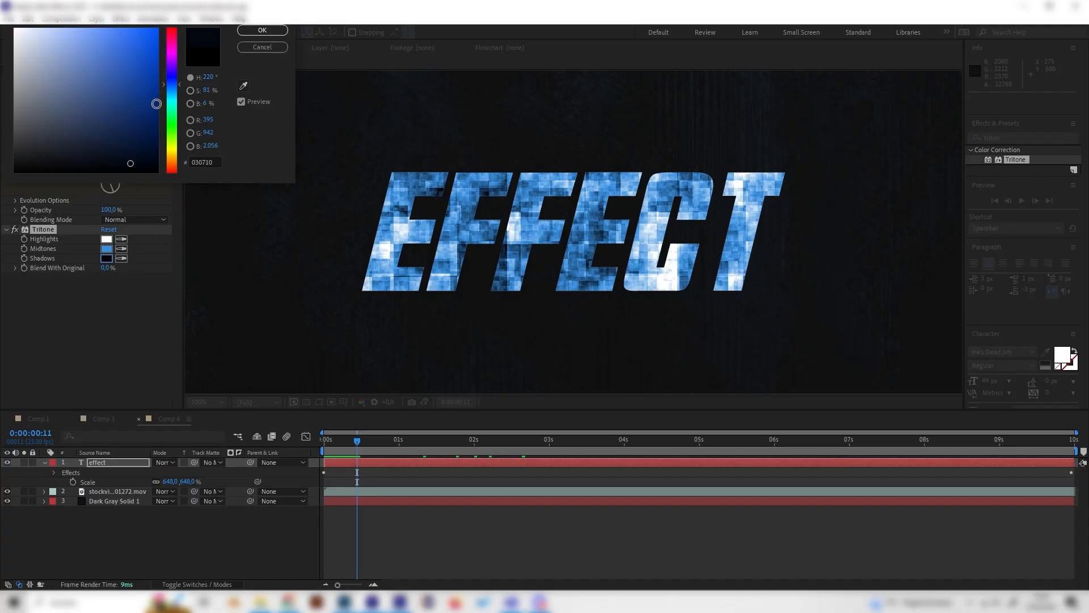
{"action": "left_click_drag", "start_coordinate": [128, 162], "coordinate": [126, 150]}
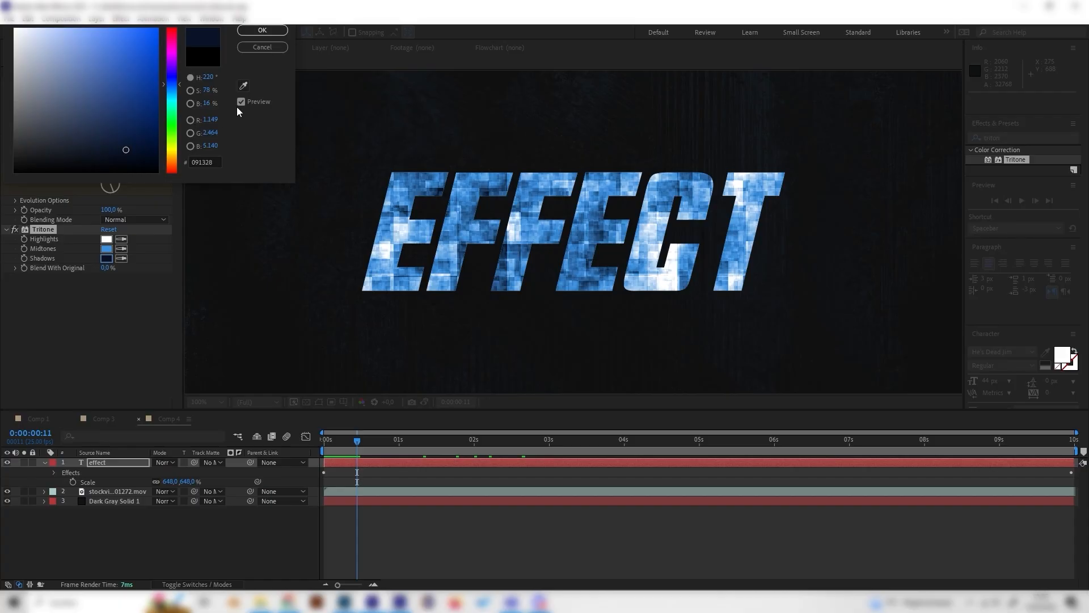
{"action": "left_click", "coordinate": [278, 31]}
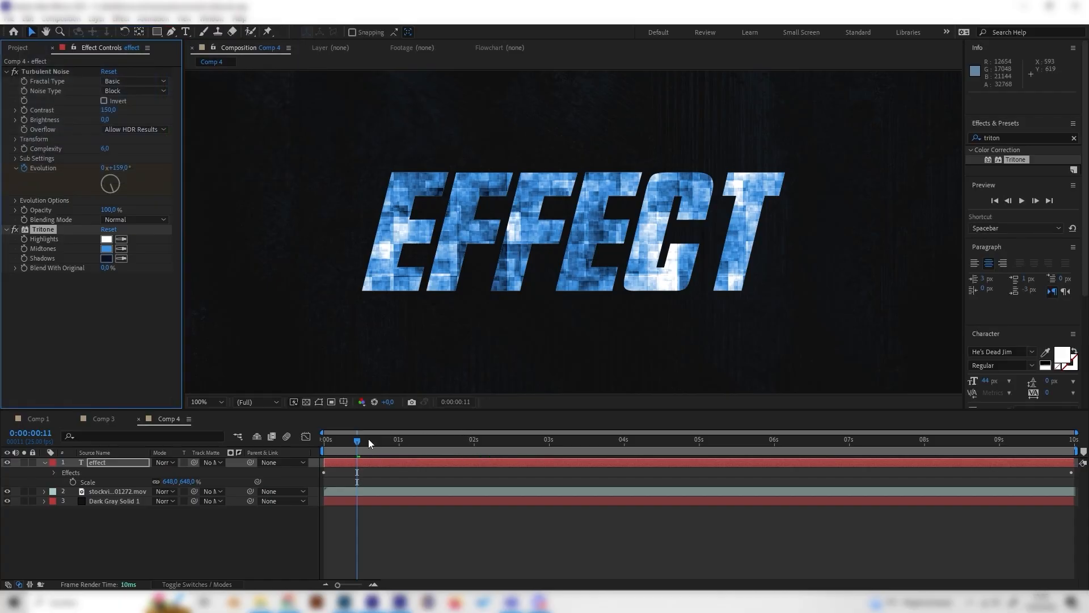
Find the Stylize Glow effect and apply it to the "effect" text layer.
{"action": "mouse_move", "coordinate": [369, 438]}
{"action": "left_mouse_down"}
{"action": "mouse_move", "coordinate": [548, 457]}
{"action": "mouse_move", "coordinate": [361, 445]}
{"action": "left_mouse_up"}
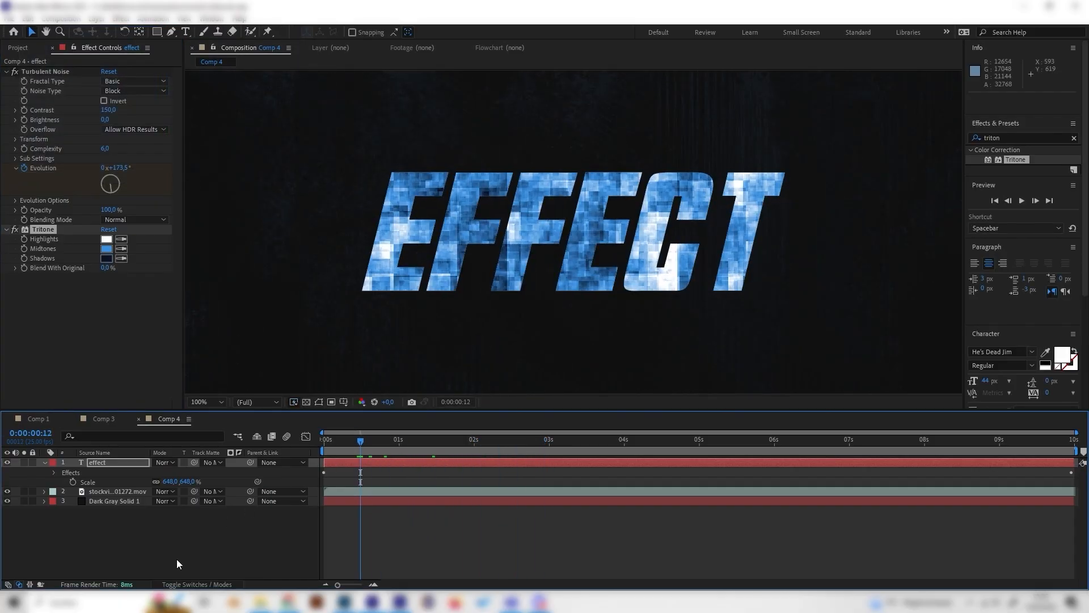
{"action": "left_click", "coordinate": [122, 463]}
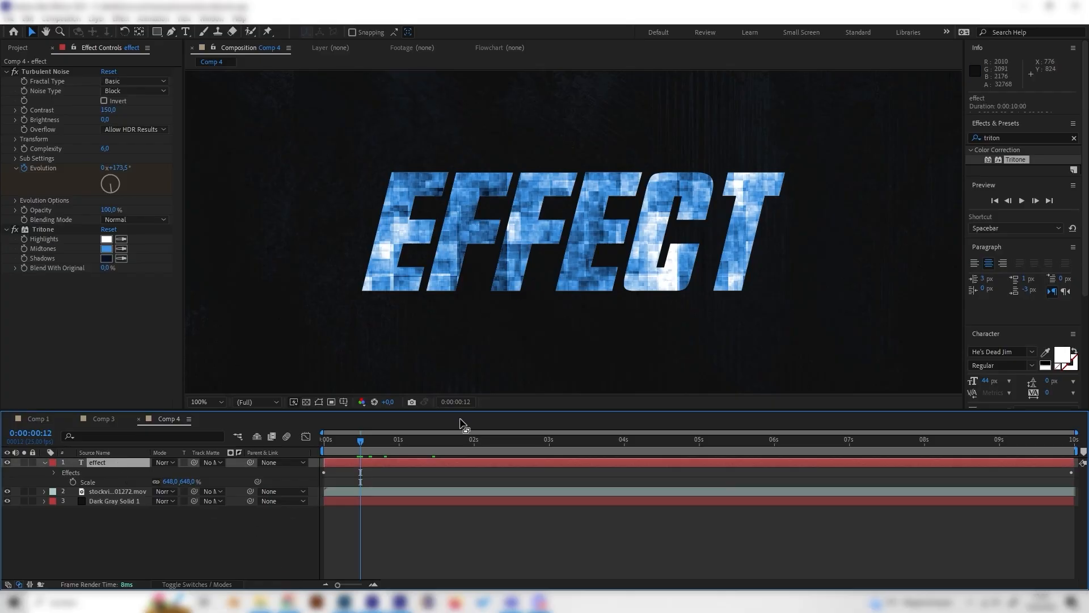
{"action": "key", "text": "ctrl+f"}
{"action": "type", "text": "g"}
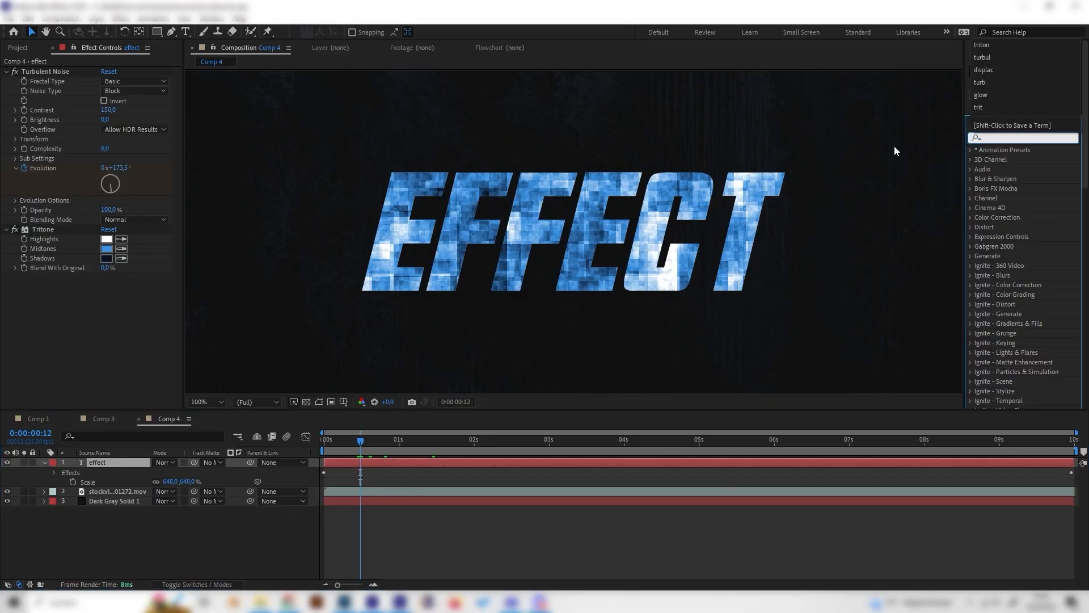
{"action": "type", "text": "low"}
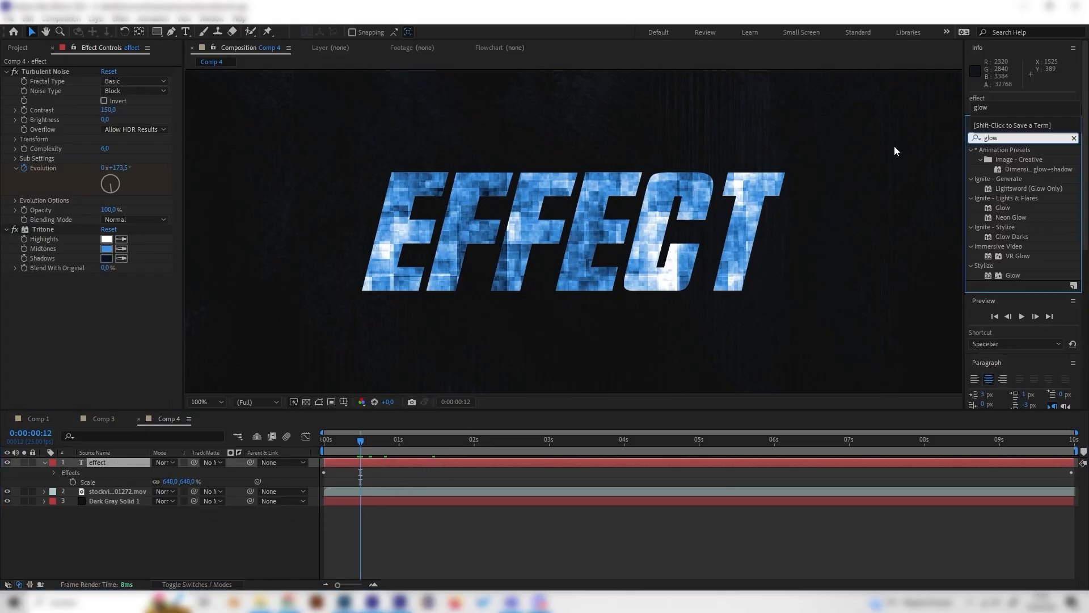
{"action": "double_click", "coordinate": [1010, 276]}
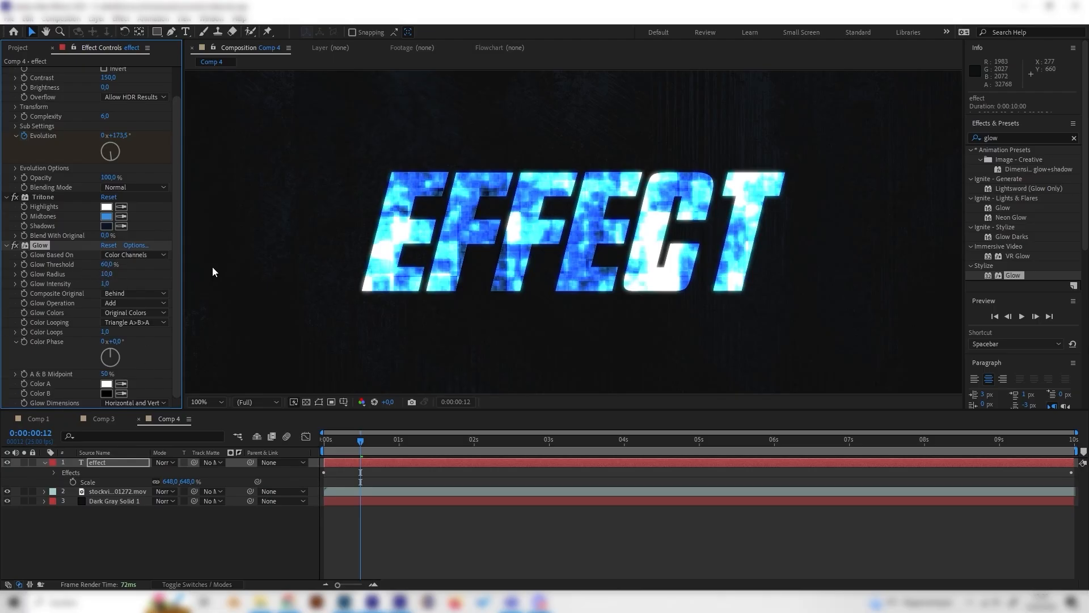
Set the Glow Radius to 211 and the Glow Threshold to 79.2%.
{"action": "left_click_drag", "start_coordinate": [110, 279], "coordinate": [200, 277]}
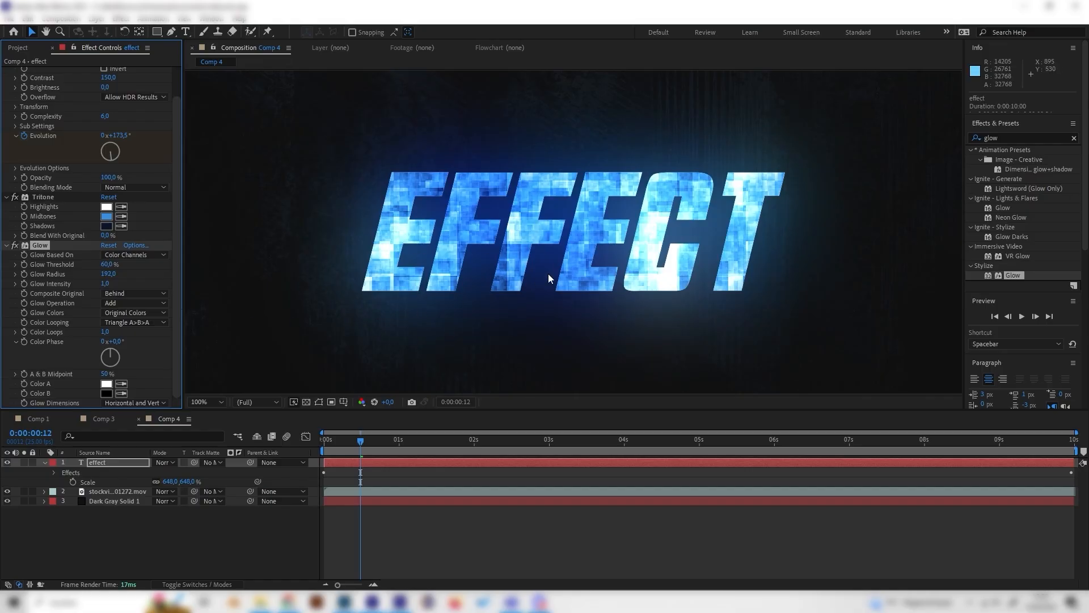
{"action": "left_click_drag", "start_coordinate": [107, 274], "coordinate": [120, 270]}
{"action": "mouse_move", "coordinate": [105, 264]}
{"action": "left_mouse_down"}
{"action": "mouse_move", "coordinate": [121, 257]}
{"action": "mouse_move", "coordinate": [97, 266]}
{"action": "left_mouse_up"}
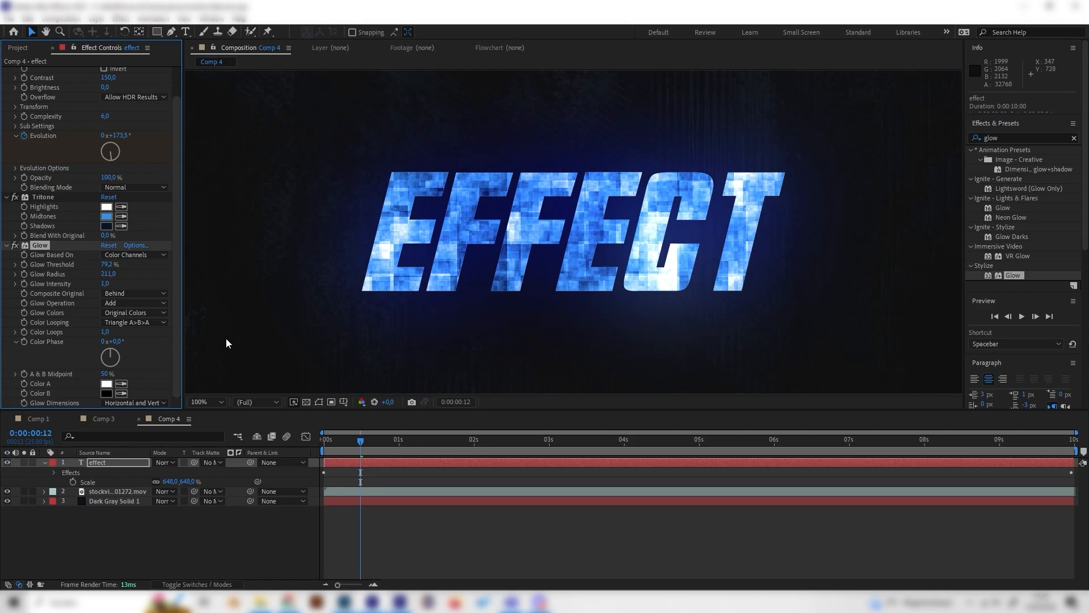
Try Glow Intensity values of 2 and 0.2, and return the intensity to 1.
{"action": "left_click", "coordinate": [106, 284]}
{"action": "left_click", "coordinate": [94, 293]}
{"action": "type", "text": "2"}
{"action": "left_click", "coordinate": [141, 286]}
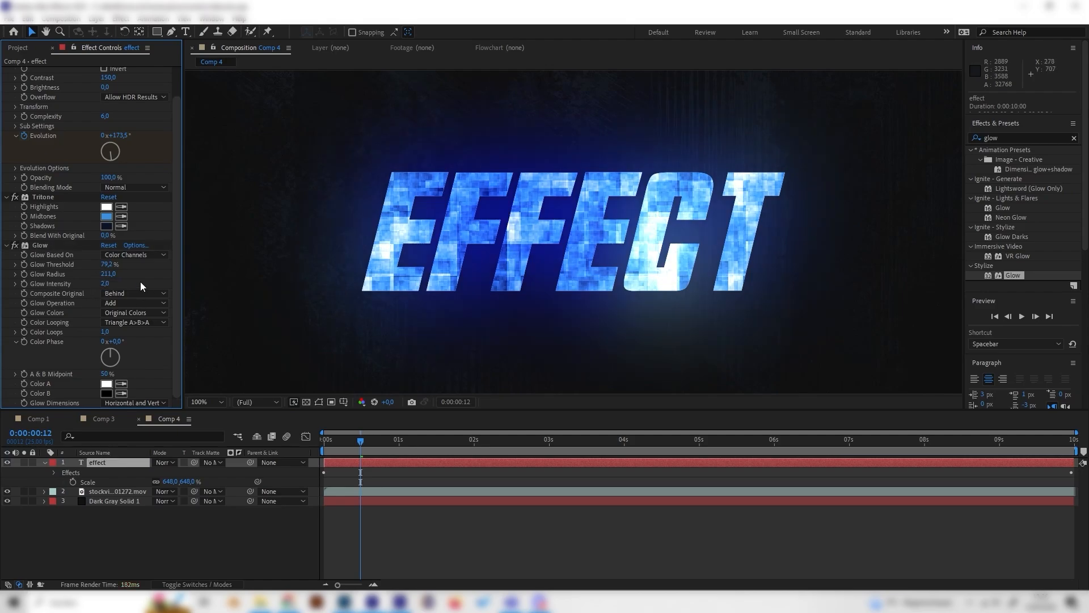
{"action": "left_click", "coordinate": [108, 284]}
{"action": "type", "text": "0,2"}
{"action": "key", "text": "Return"}
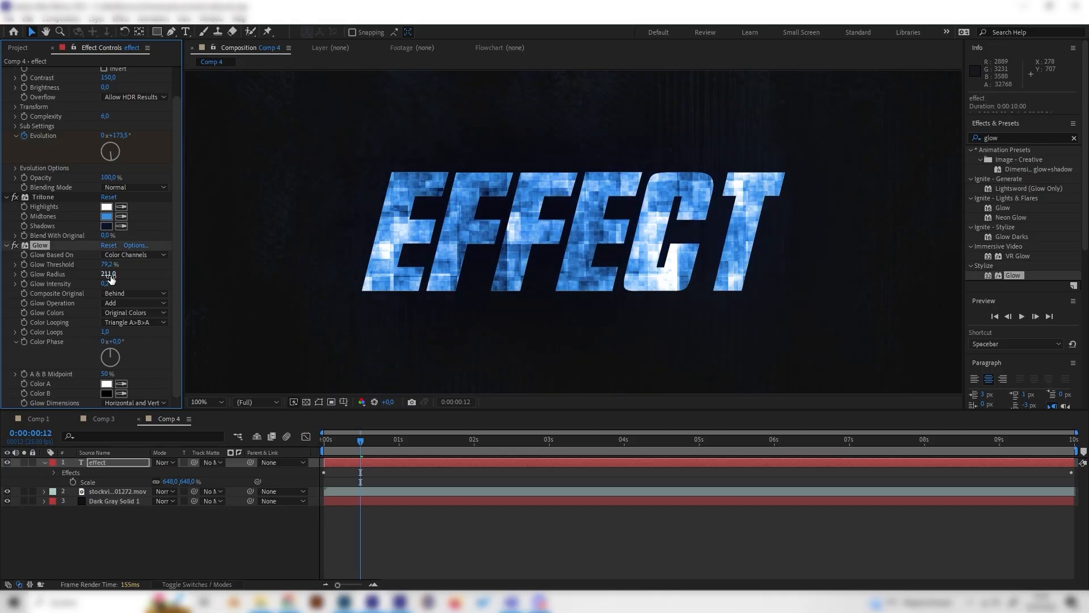
{"action": "left_click", "coordinate": [106, 284]}
{"action": "type", "text": "1"}
{"action": "left_click", "coordinate": [99, 289]}
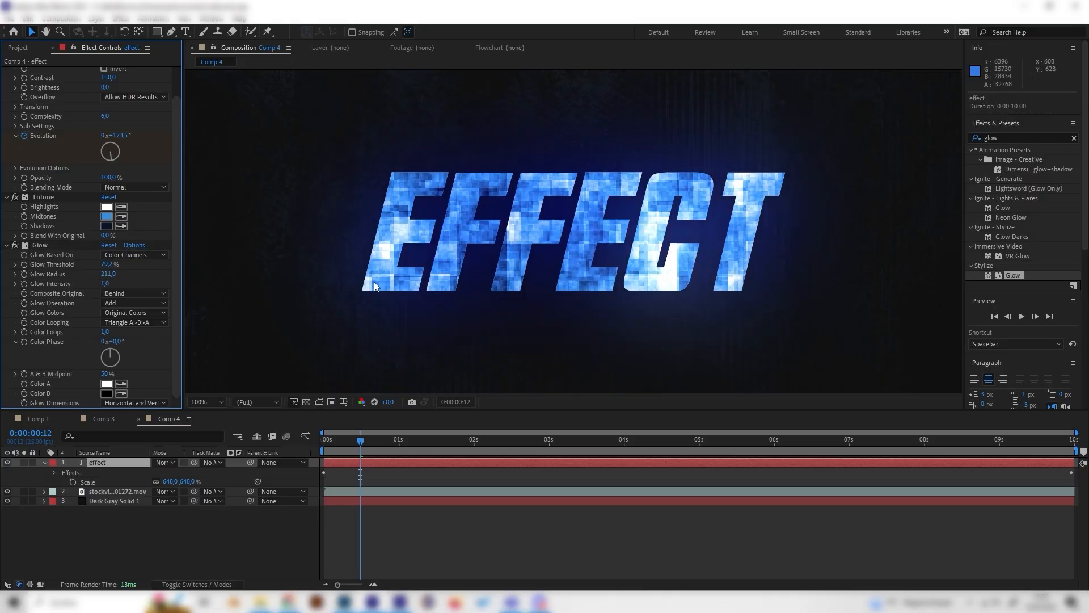
Play back the glowing text from the start and compare it with the finished effect in Comp 3, viewed at 100%.
{"action": "left_click_drag", "start_coordinate": [429, 445], "coordinate": [253, 432]}
{"action": "key", "text": "space"}
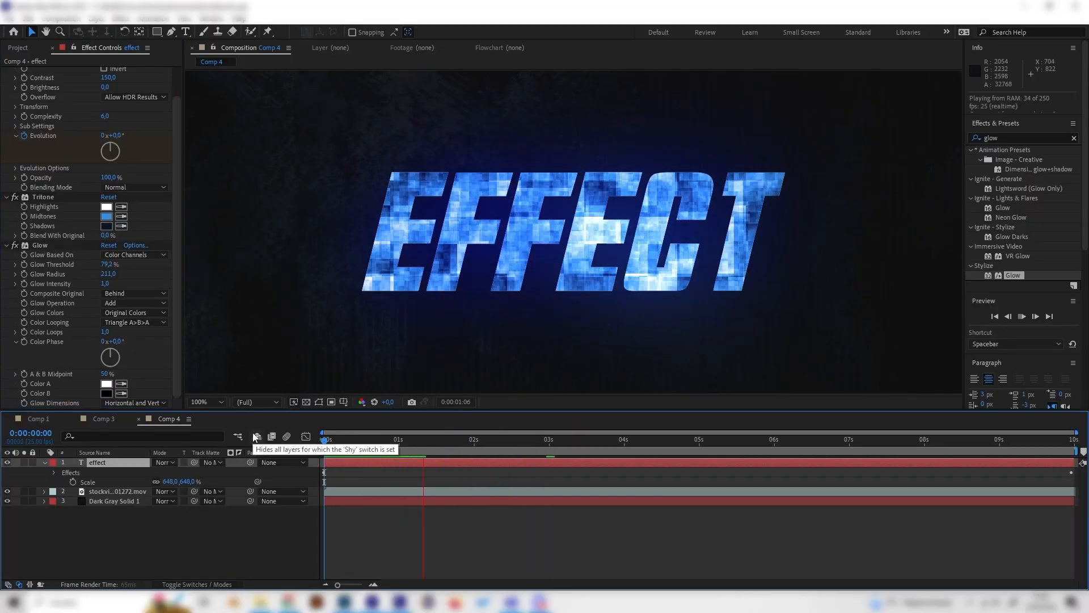
{"action": "left_click", "coordinate": [105, 419]}
{"action": "left_click_drag", "start_coordinate": [438, 450], "coordinate": [467, 481]}
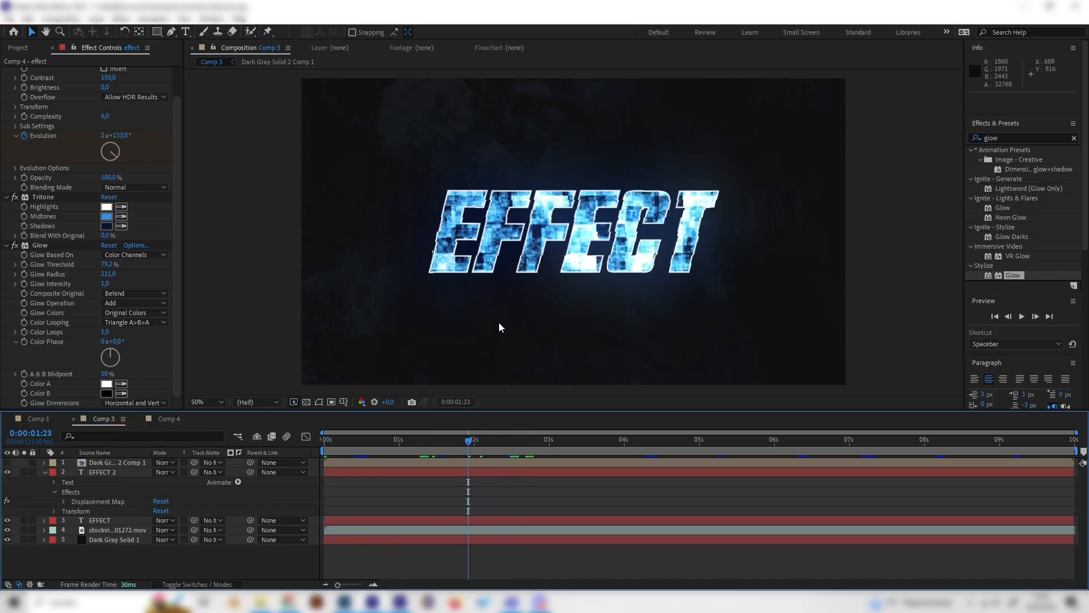
{"action": "key", "text": "space"}
{"action": "key", "text": "slash"}
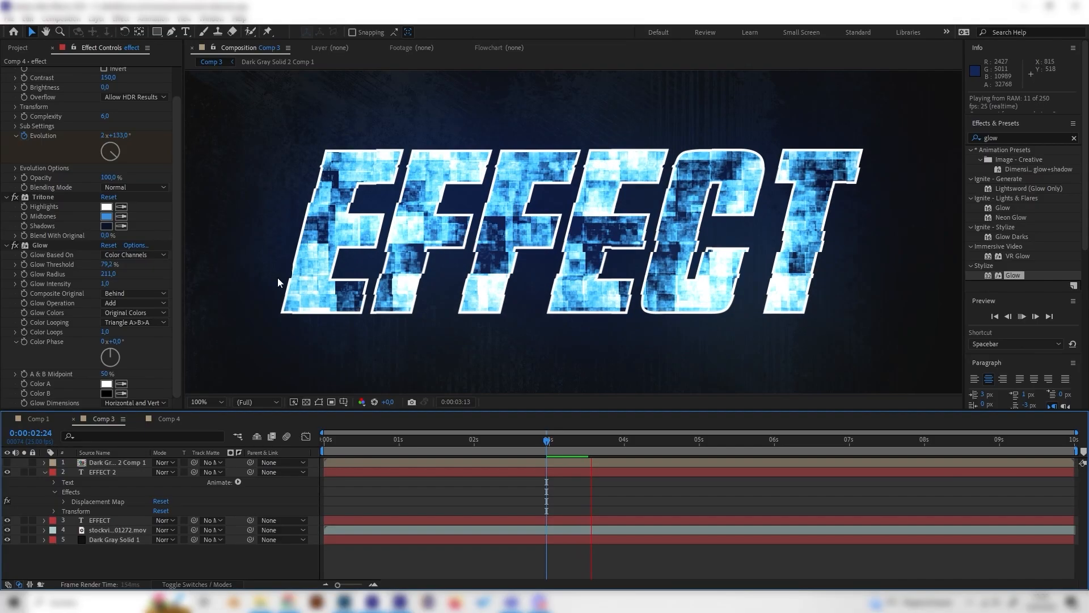
Return to Comp 4 and add a new dark gray solid above the "effect" text layer.
{"action": "left_click", "coordinate": [163, 419]}
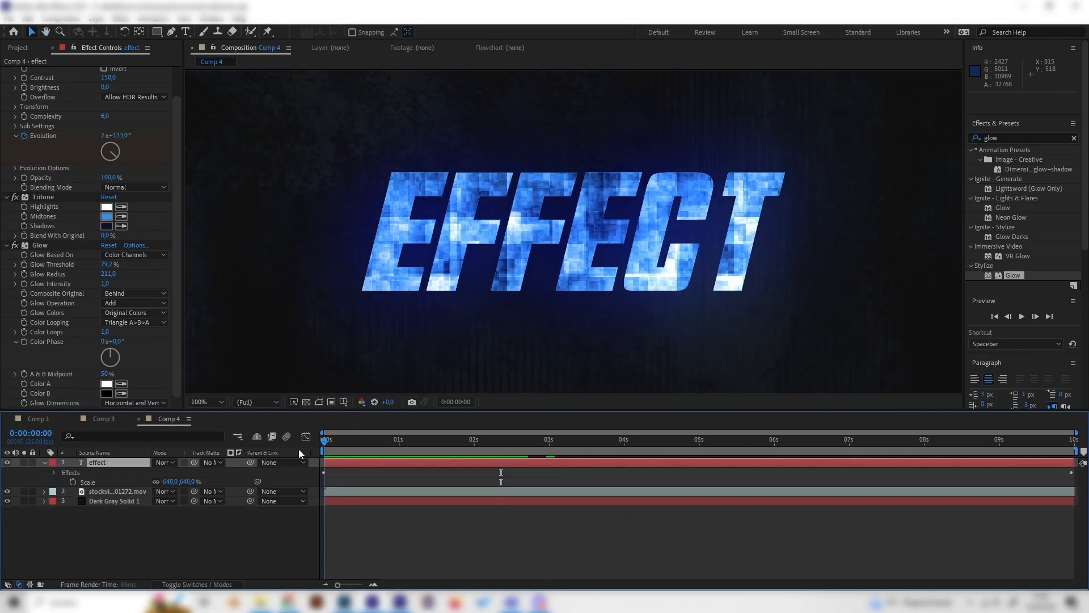
{"action": "left_click", "coordinate": [402, 441]}
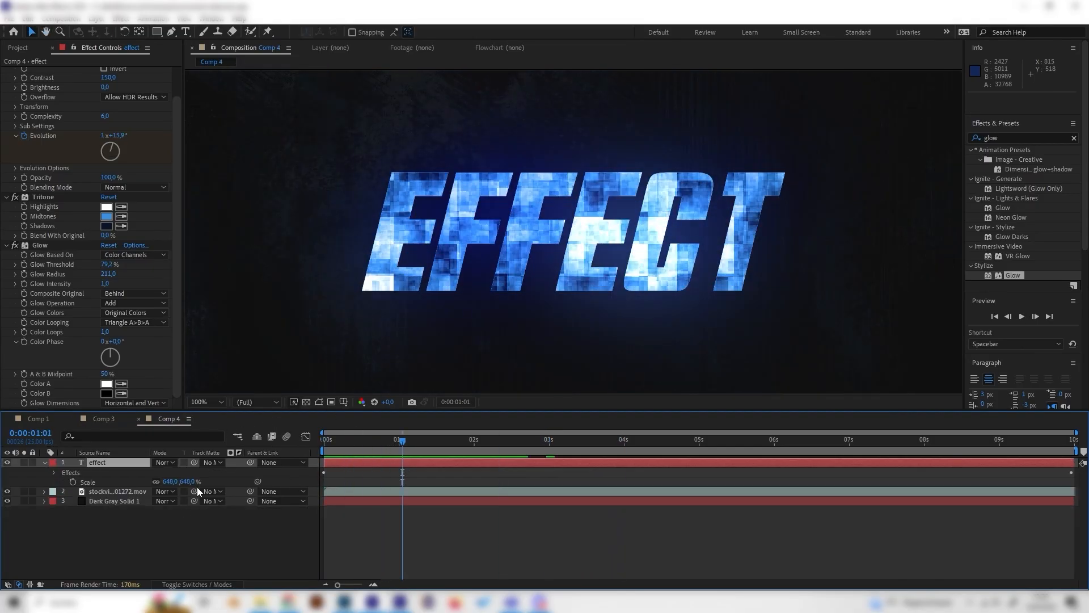
{"action": "right_click", "coordinate": [194, 541]}
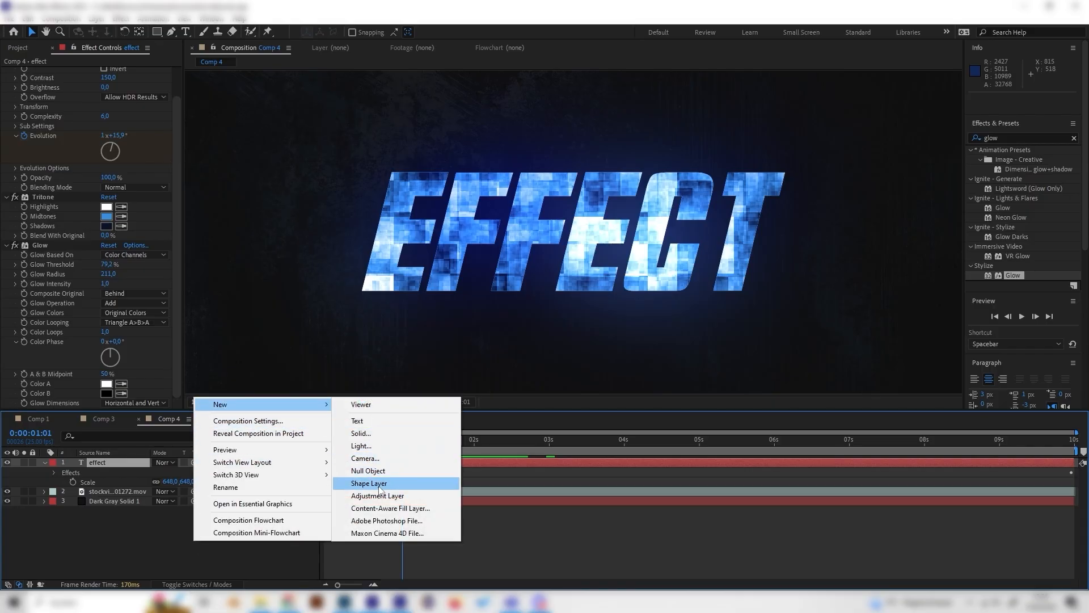
{"action": "left_click", "coordinate": [376, 435]}
{"action": "left_click", "coordinate": [185, 230]}
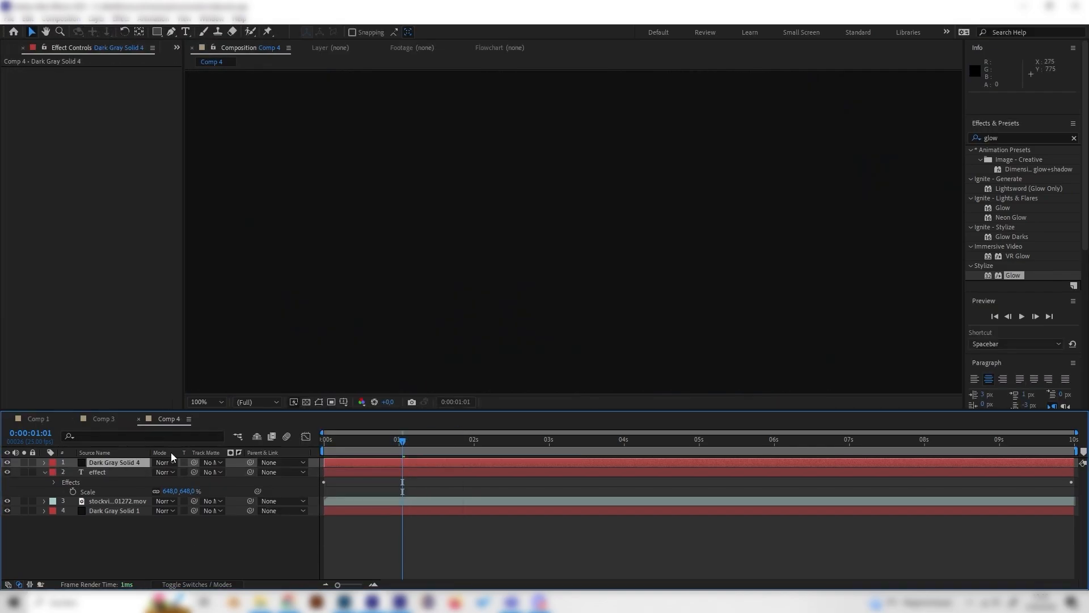
Find the Turbulent Noise effect and apply it to the new solid.
{"action": "left_click_drag", "start_coordinate": [1008, 138], "coordinate": [916, 139]}
{"action": "type", "text": "noi"}
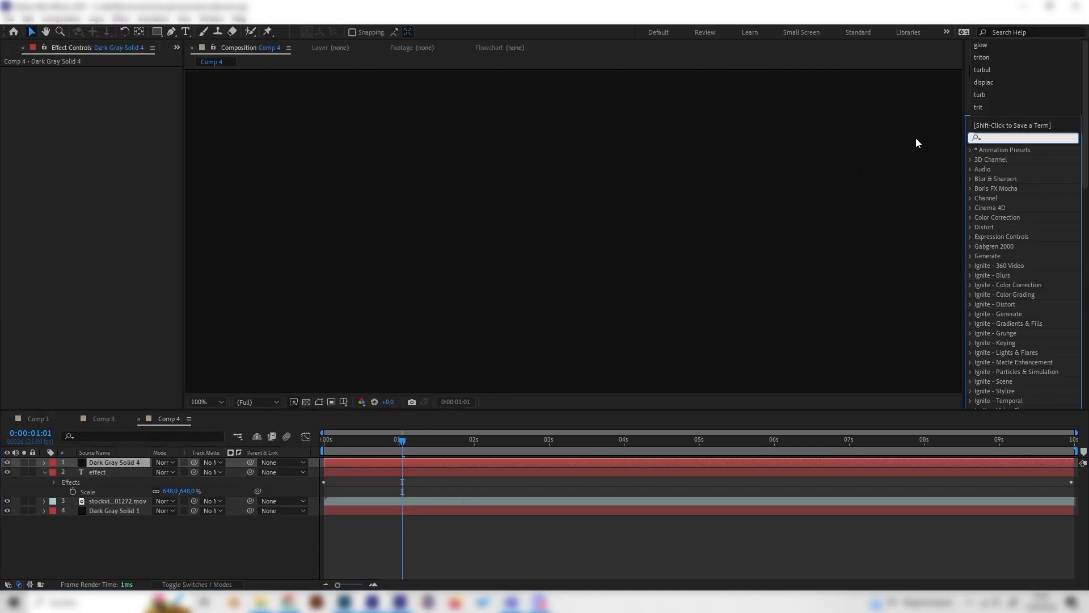
{"action": "key", "text": "BackSpace"}
{"action": "key", "text": "BackSpace"}
{"action": "key", "text": "BackSpace"}
{"action": "type", "text": "turb"}
{"action": "double_click", "coordinate": [1022, 179]}
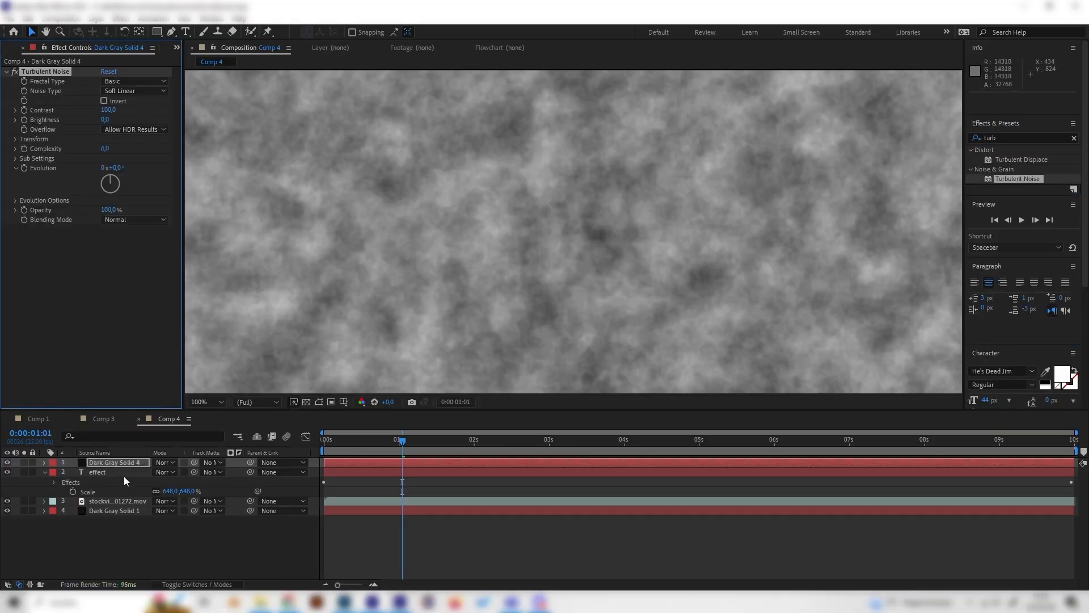
Set the solid's Turbulent Noise to the Block noise type with a contrast of 400 and a complexity of 3.
{"action": "left_click", "coordinate": [124, 474]}
{"action": "left_click", "coordinate": [122, 462]}
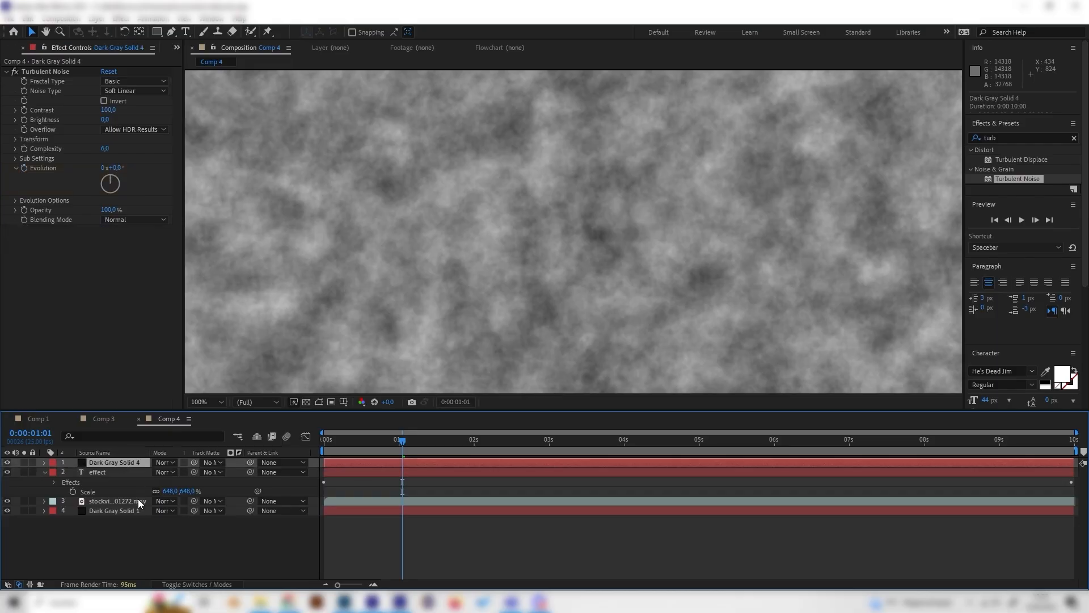
{"action": "scroll", "coordinate": [316, 250], "scroll_direction": "down", "scroll_amount": 2}
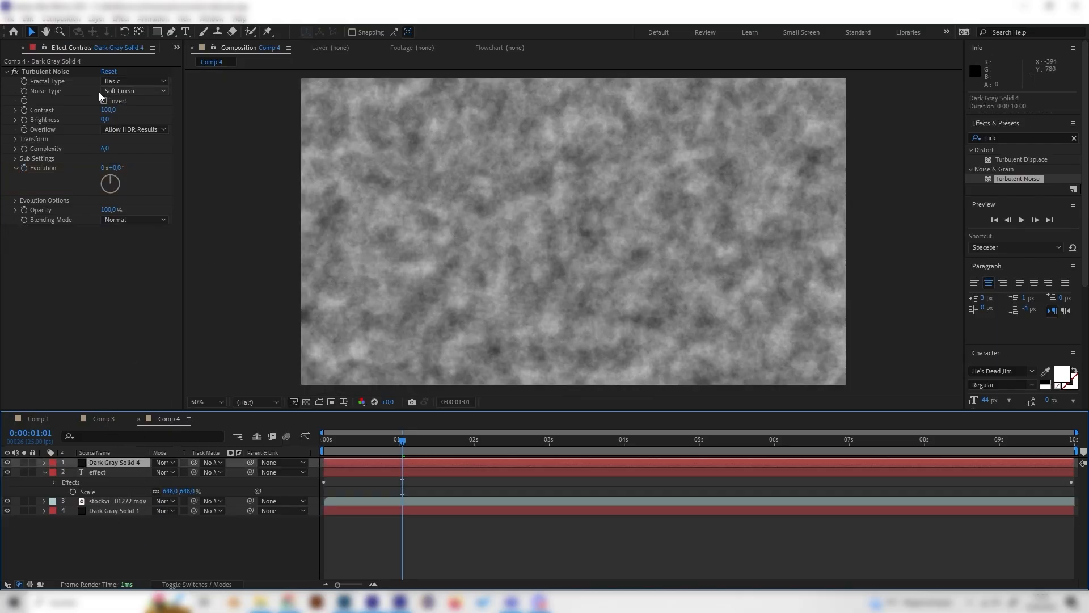
{"action": "left_click", "coordinate": [135, 91]}
{"action": "left_click", "coordinate": [134, 101]}
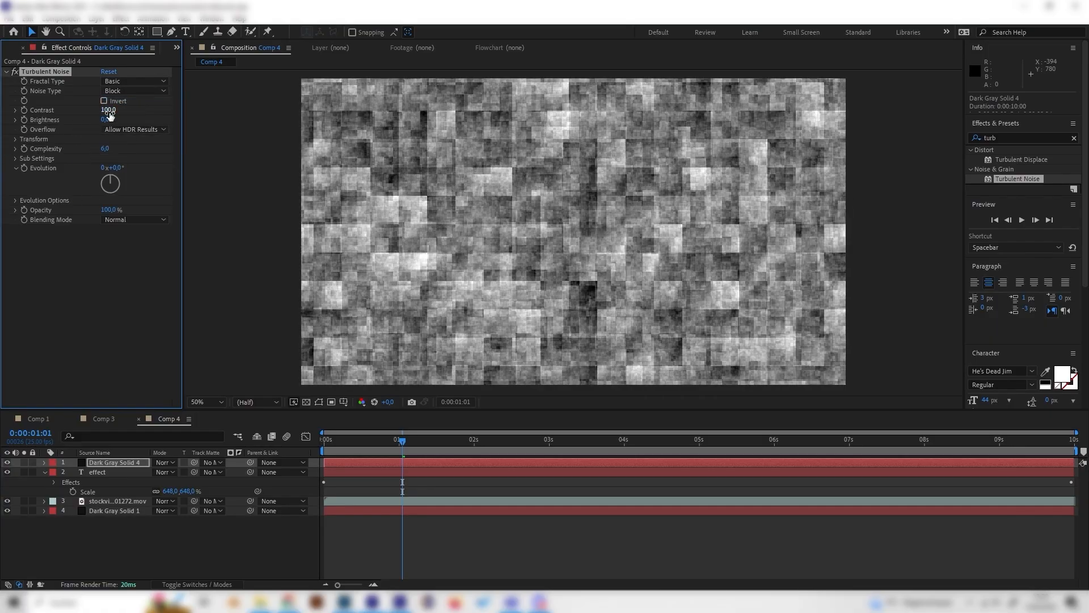
{"action": "left_click", "coordinate": [109, 110]}
{"action": "type", "text": "400"}
{"action": "key", "text": "Return"}
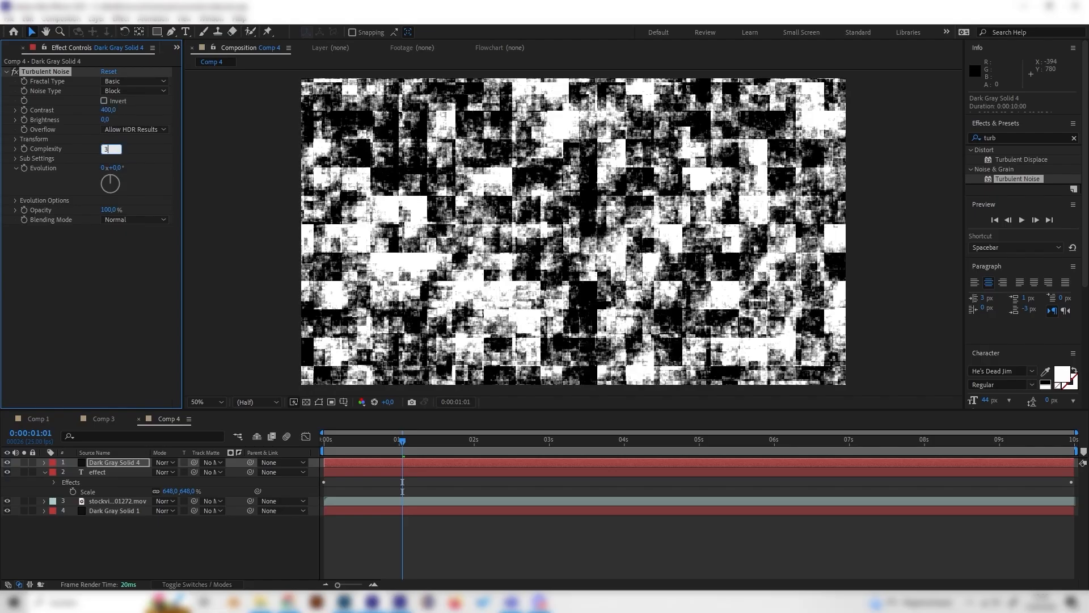
{"action": "key", "text": "Return"}
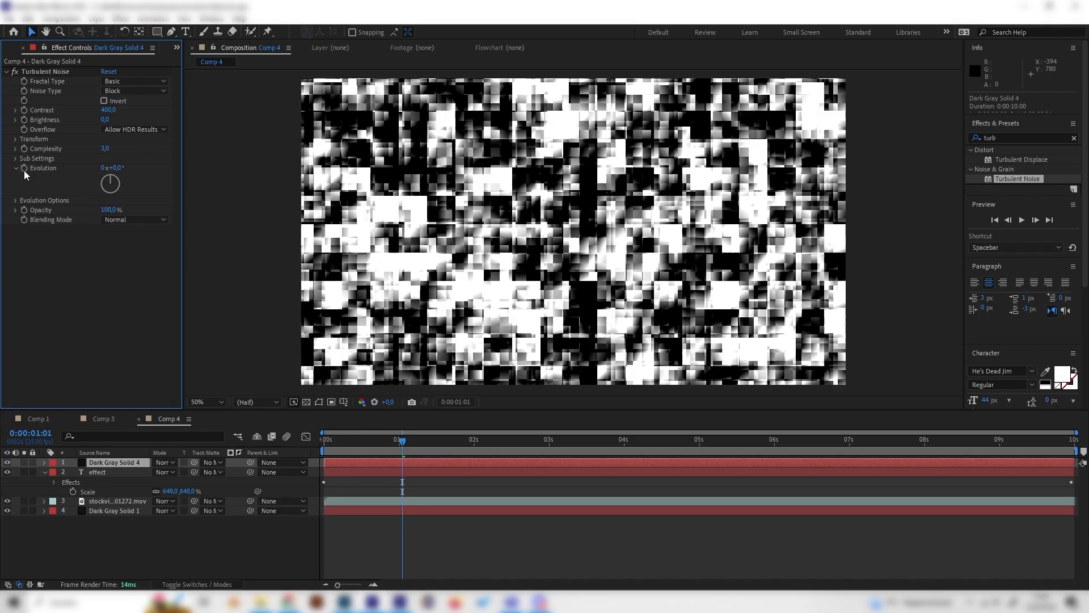
Disable Uniform Scaling in the noise's Transform settings and set the Scale Width to 1000.
{"action": "left_click", "coordinate": [16, 139]}
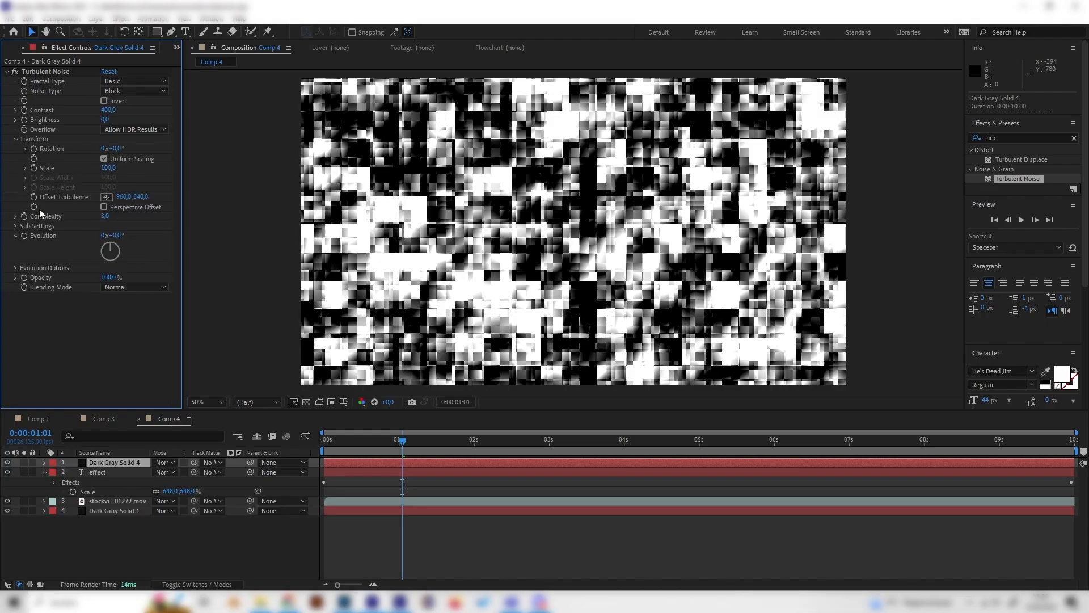
{"action": "left_click", "coordinate": [103, 159]}
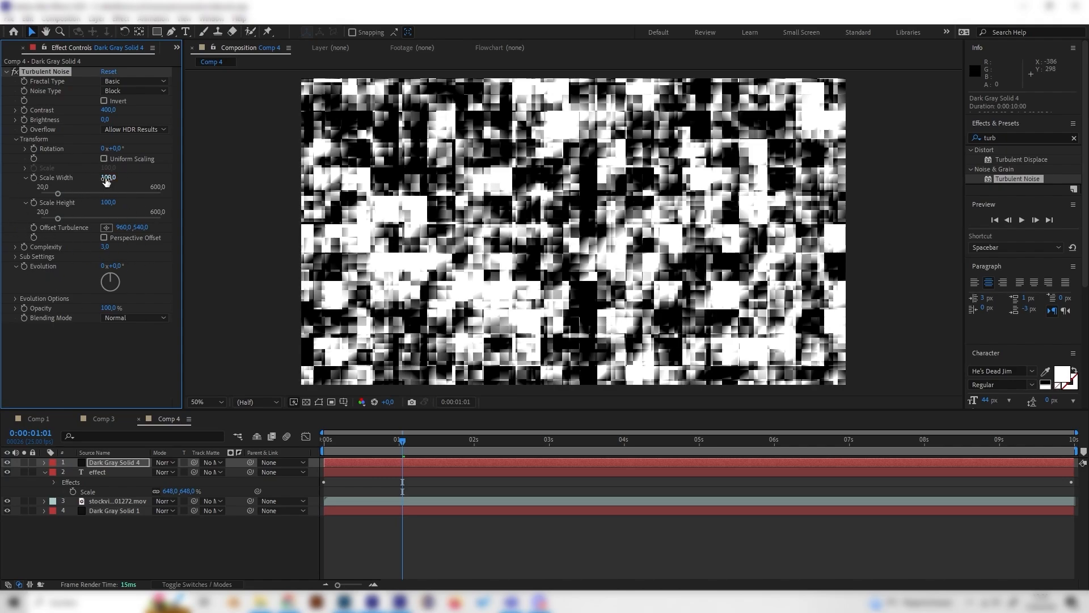
{"action": "left_click", "coordinate": [107, 177]}
{"action": "type", "text": "1000"}
{"action": "key", "text": "Return"}
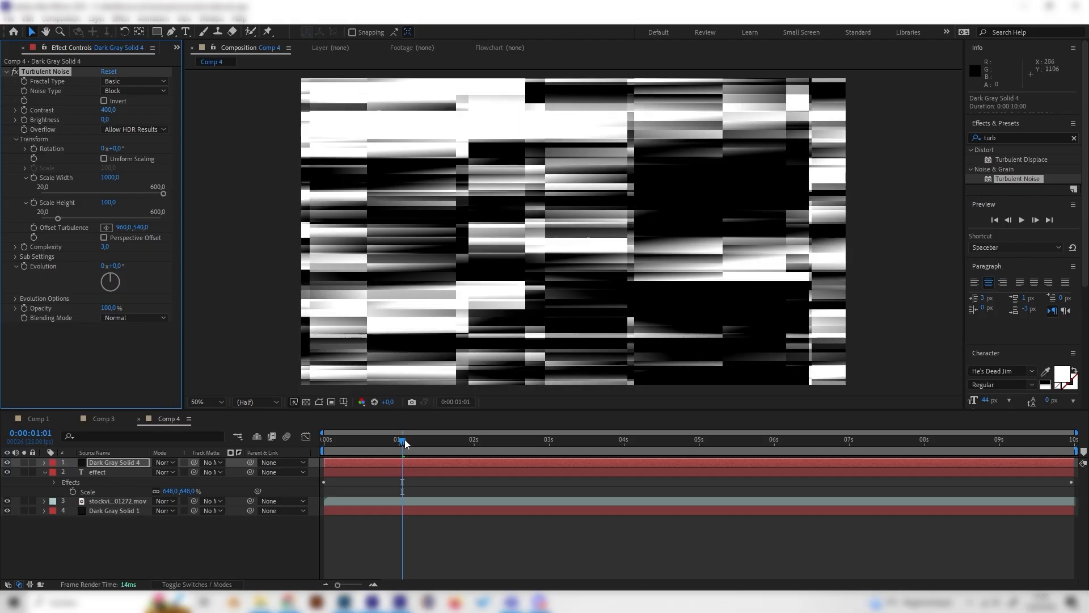
Keyframe the noise Evolution from 0 at the first frame to 12x+48° at the last frame, and play back the animation.
{"action": "left_click_drag", "start_coordinate": [404, 440], "coordinate": [237, 458]}
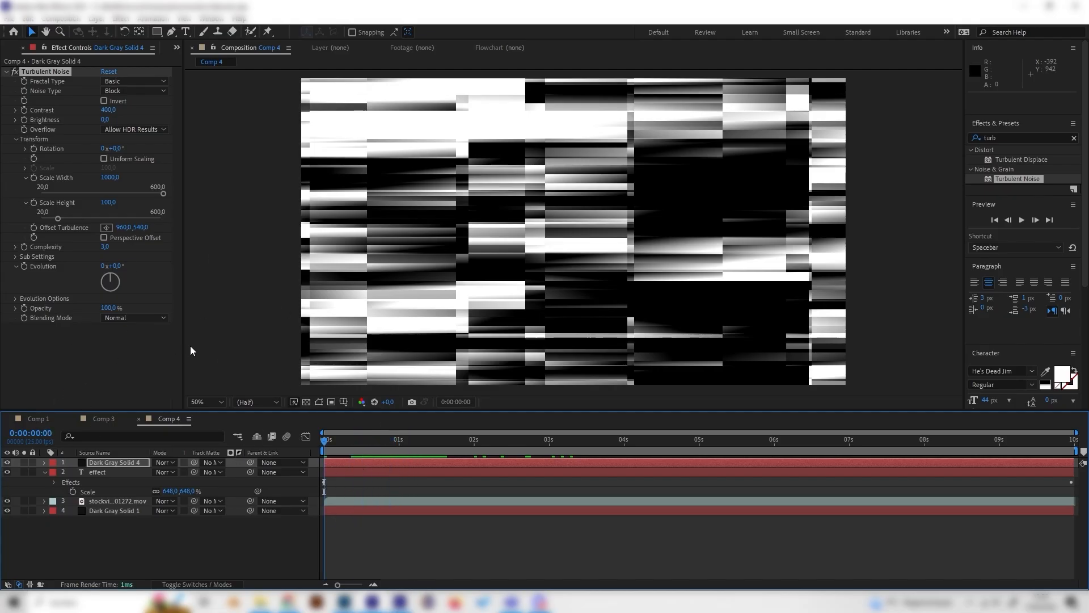
{"action": "left_click_drag", "start_coordinate": [430, 442], "coordinate": [211, 429]}
{"action": "left_click", "coordinate": [24, 266]}
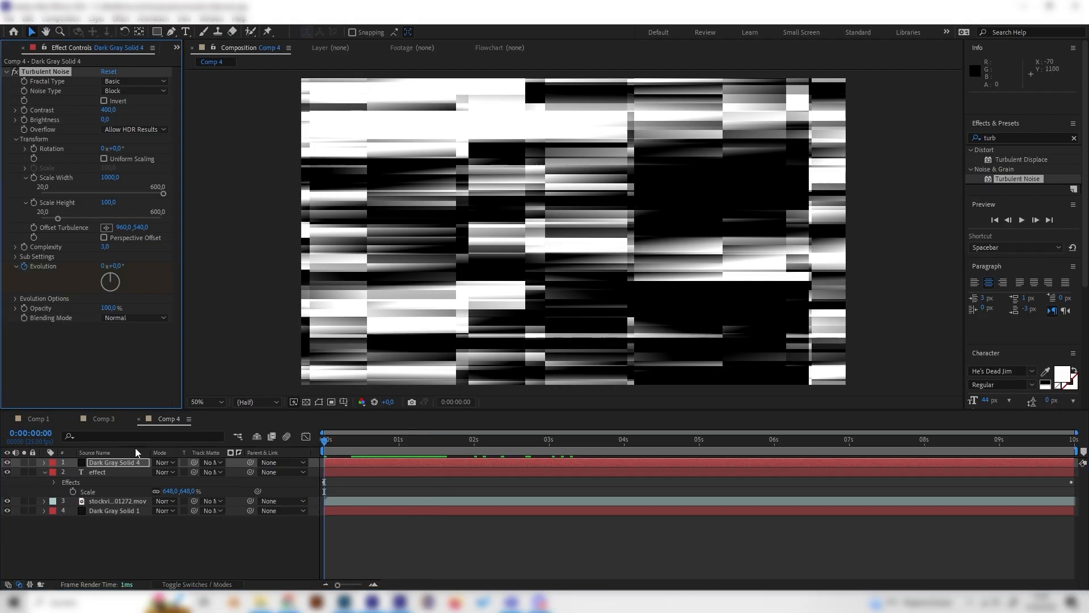
{"action": "left_click_drag", "start_coordinate": [1063, 446], "coordinate": [1080, 451]}
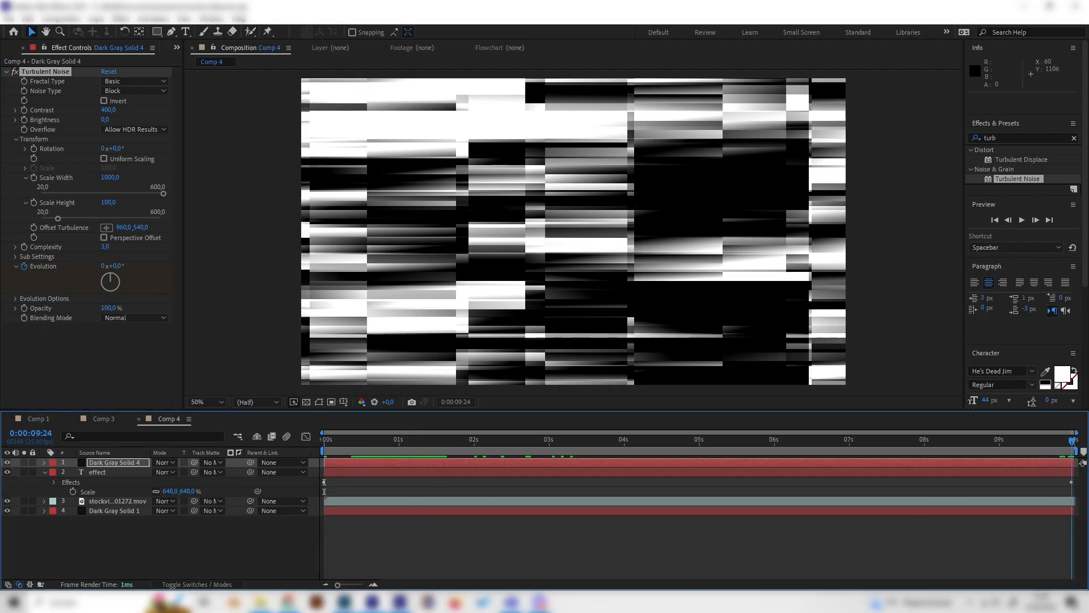
{"action": "left_click_drag", "start_coordinate": [114, 279], "coordinate": [133, 261]}
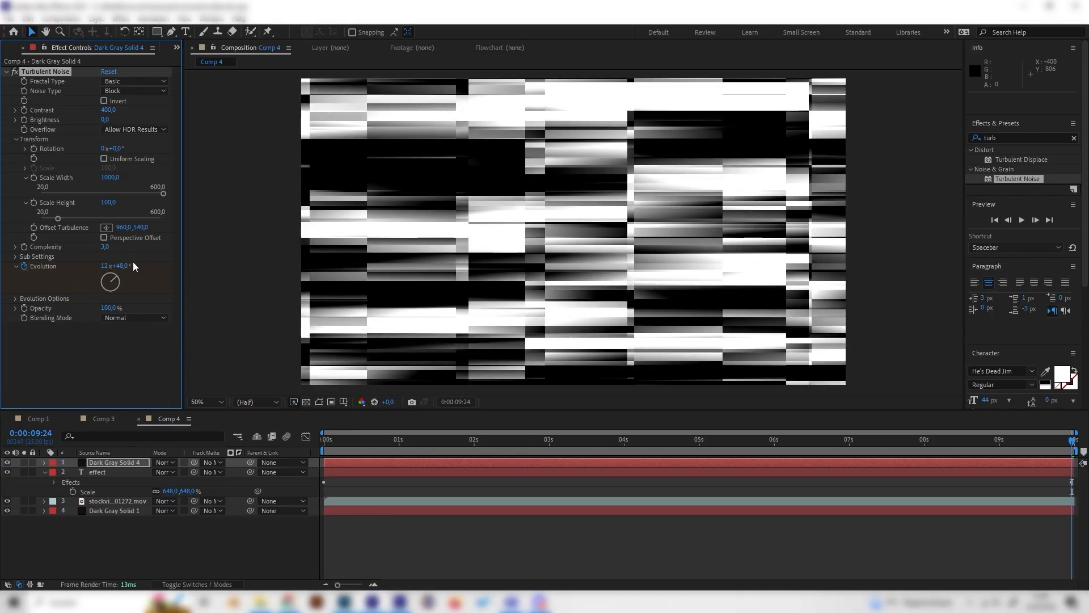
{"action": "left_click", "coordinate": [106, 266]}
{"action": "left_click", "coordinate": [339, 432]}
{"action": "key", "text": "space"}
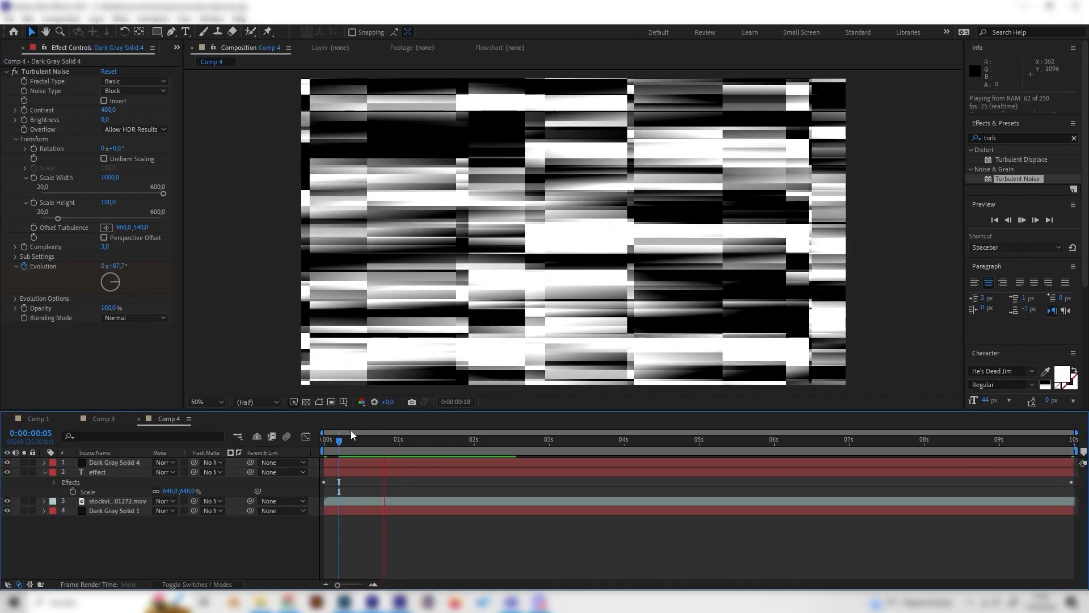
{"action": "key", "text": "space"}
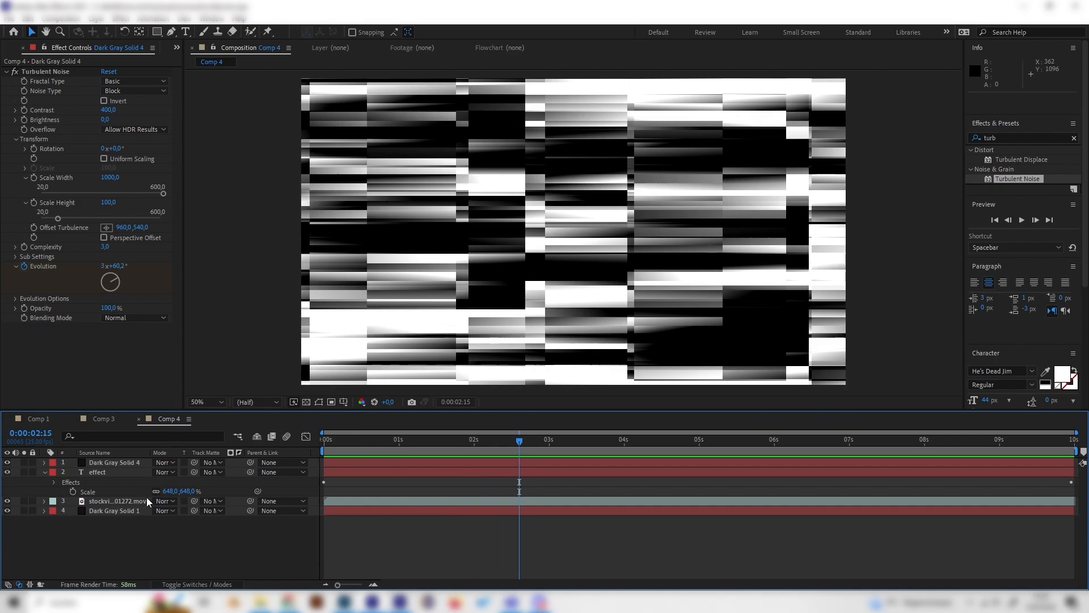
Pre-compose the noise solid with all attributes moved into the new composition, and hide the resulting layer.
{"action": "right_click", "coordinate": [110, 464]}
{"action": "left_click", "coordinate": [158, 389]}
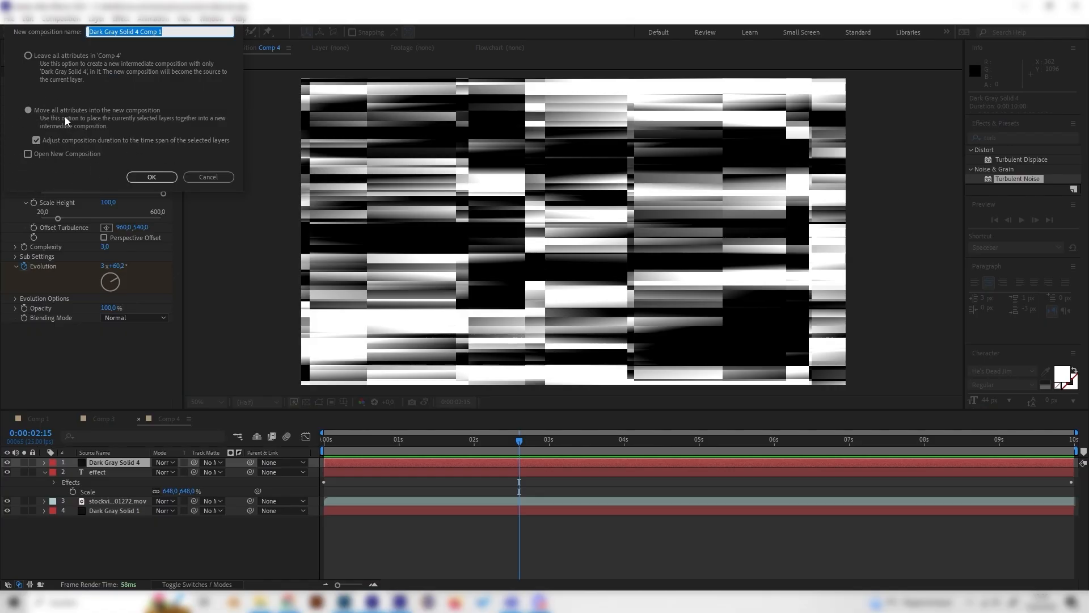
{"action": "left_click", "coordinate": [31, 113]}
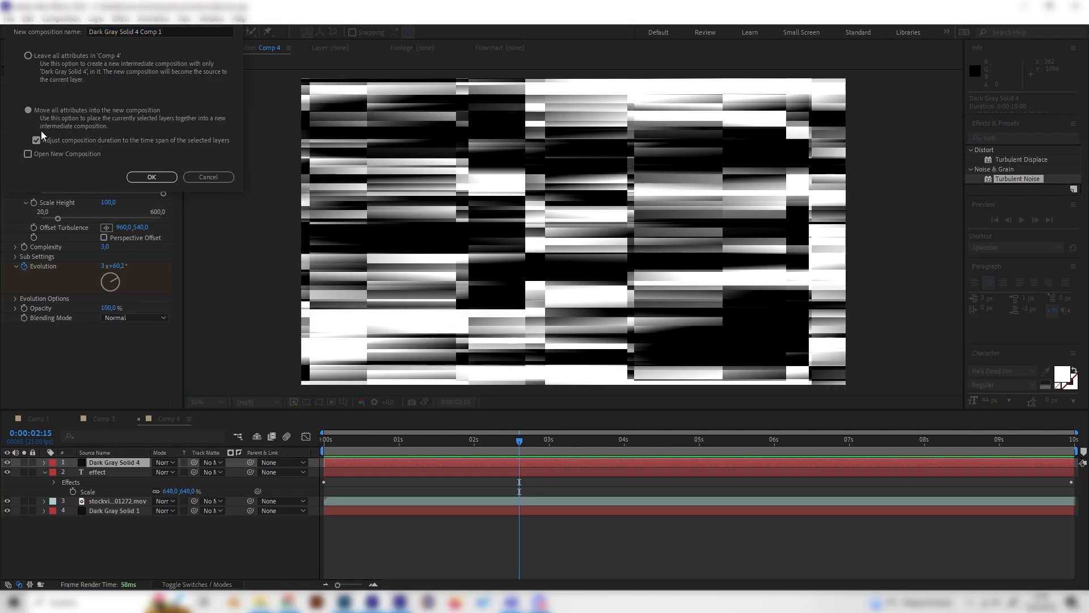
{"action": "left_click", "coordinate": [30, 56]}
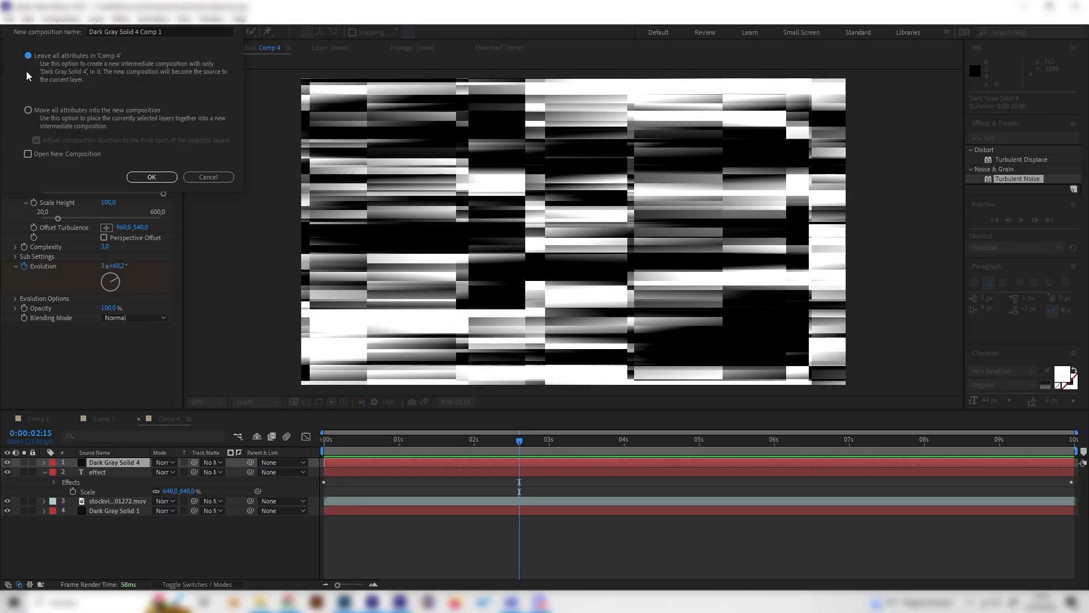
{"action": "left_click", "coordinate": [28, 110]}
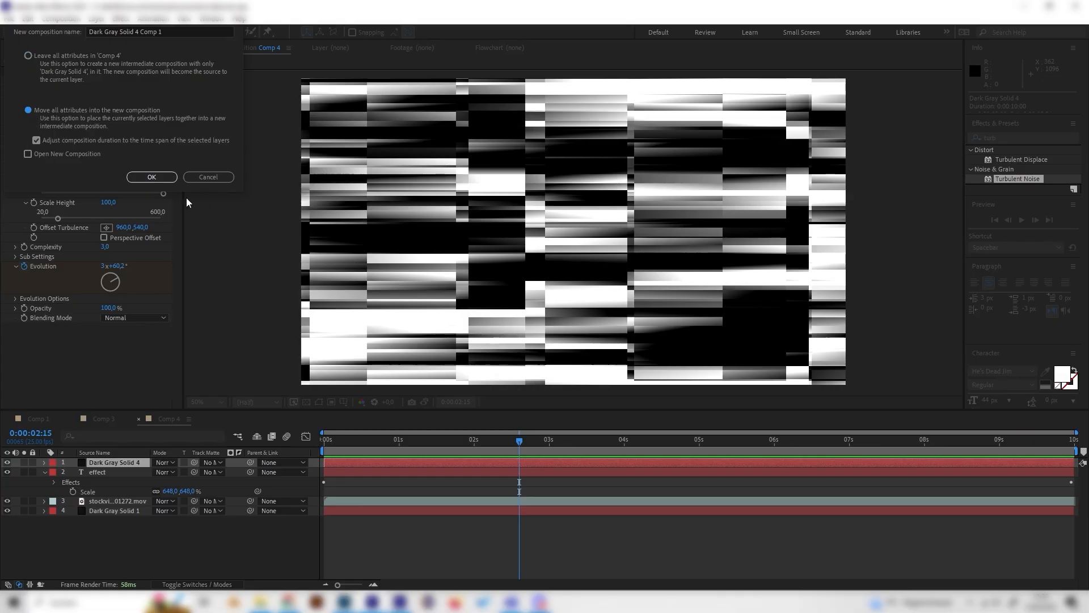
{"action": "left_click", "coordinate": [156, 177]}
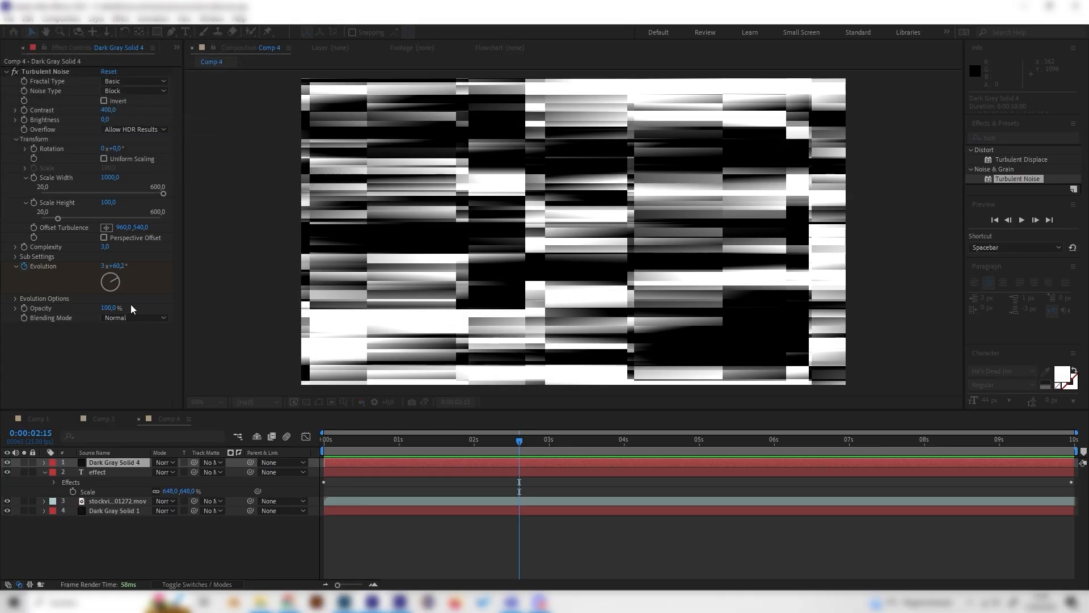
{"action": "right_click", "coordinate": [131, 459]}
{"action": "left_click", "coordinate": [169, 566]}
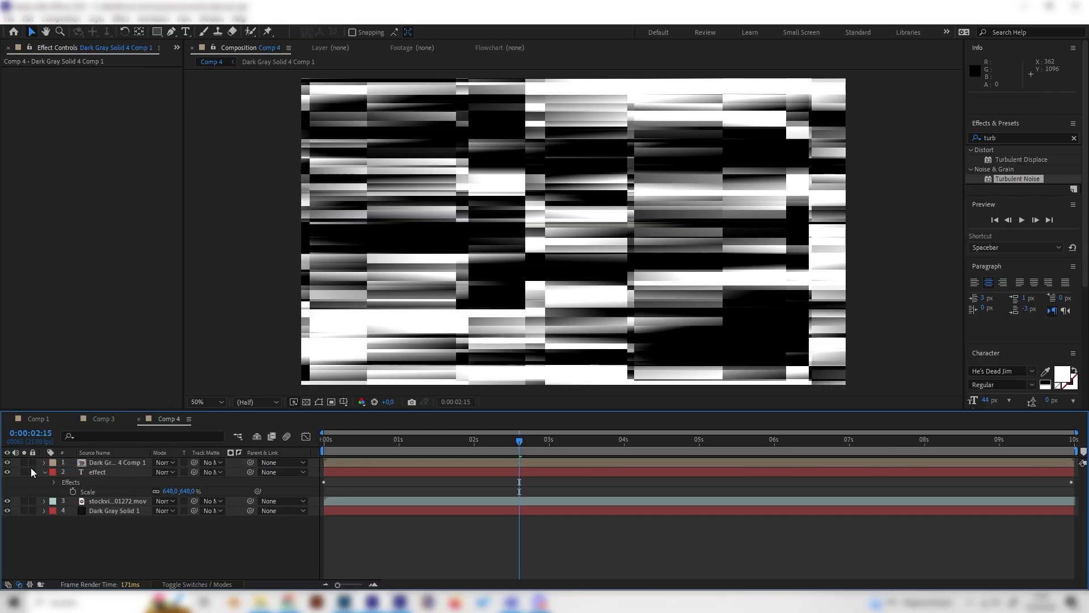
{"action": "left_click", "coordinate": [7, 462]}
Apply the Displacement Map effect to the "effect" text layer, using "Dark Gray Solid 4 Comp 1" as the map layer.
{"action": "left_click", "coordinate": [98, 472]}
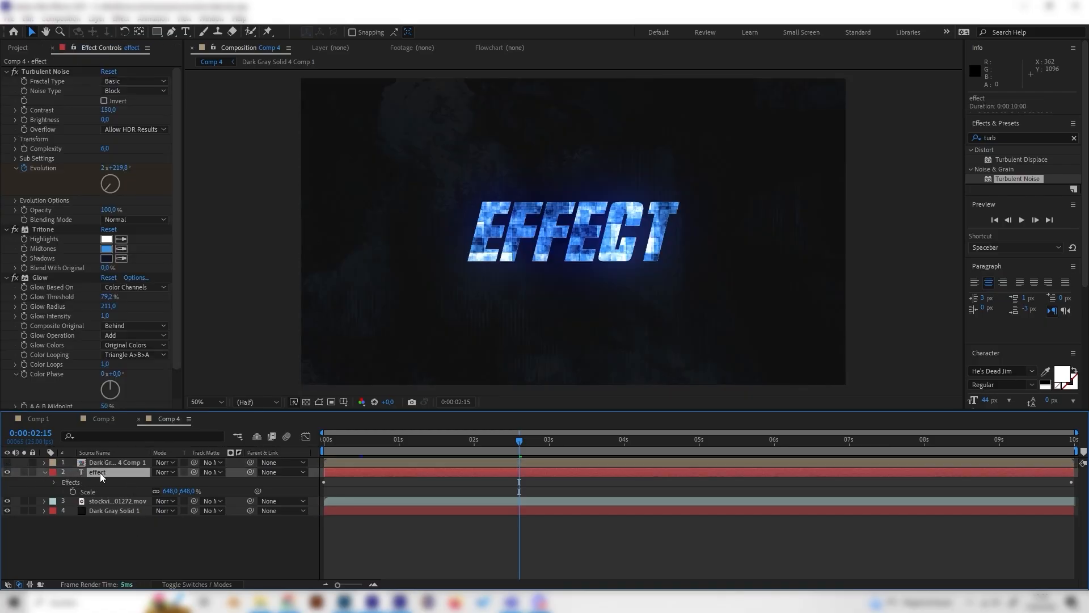
{"action": "double_click", "coordinate": [1017, 139]}
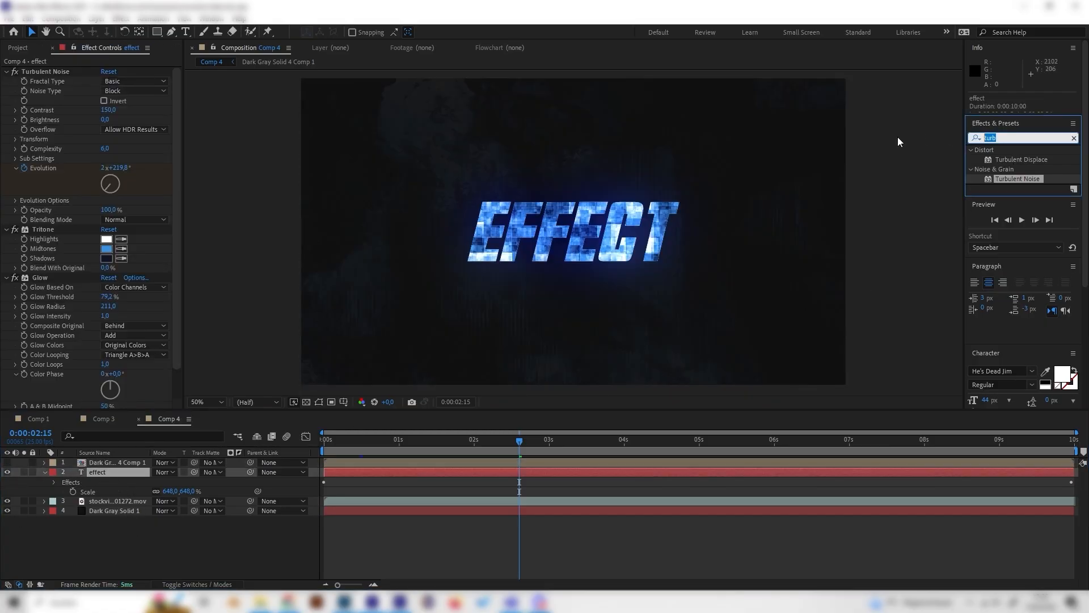
{"action": "type", "text": "disp"}
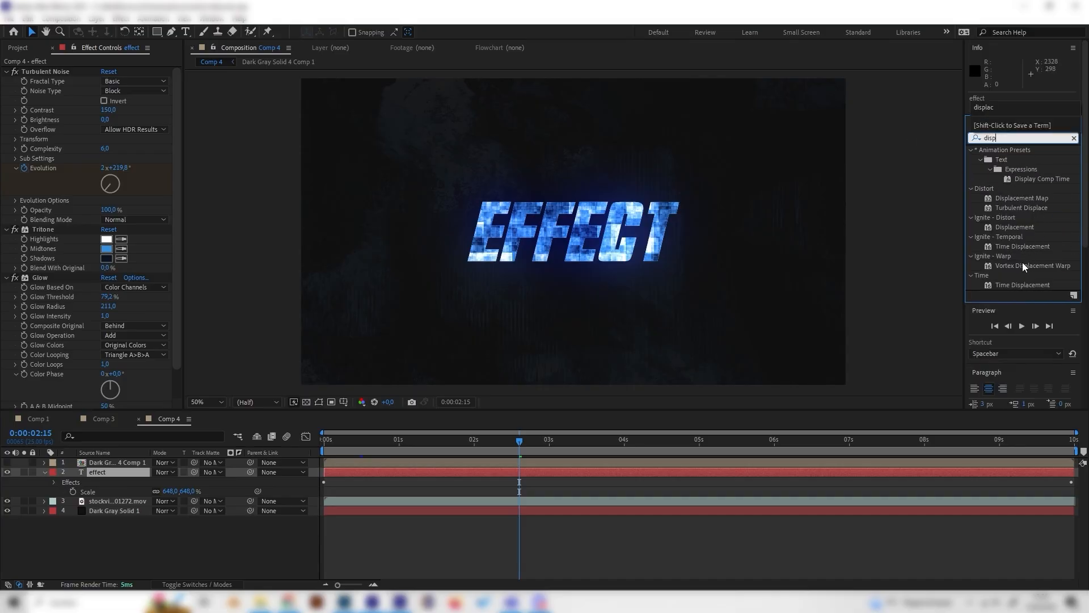
{"action": "left_click", "coordinate": [1022, 197]}
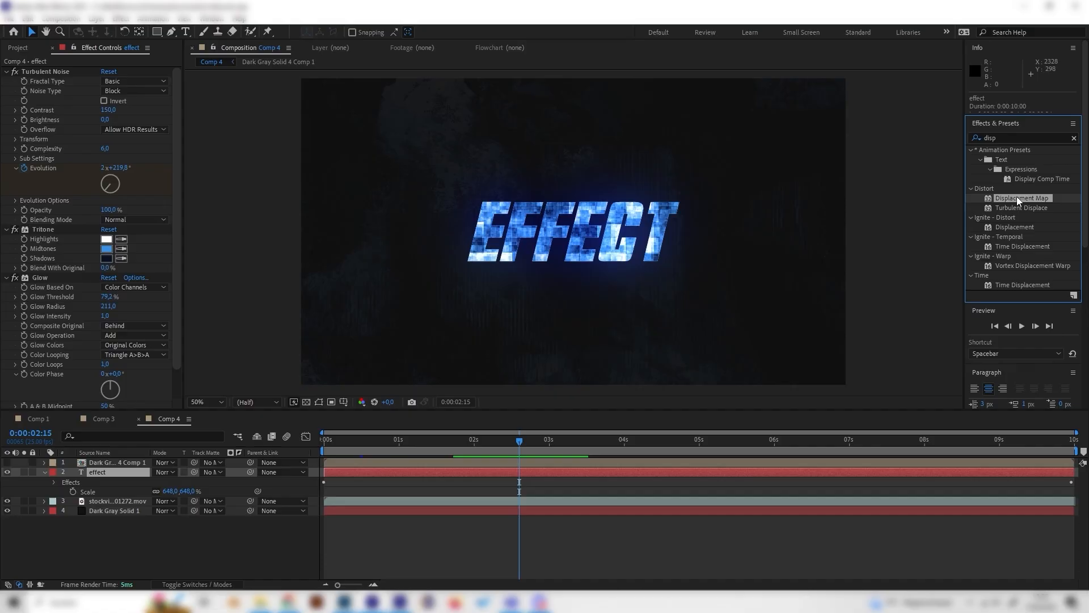
{"action": "double_click", "coordinate": [1017, 198]}
{"action": "left_click", "coordinate": [119, 335]}
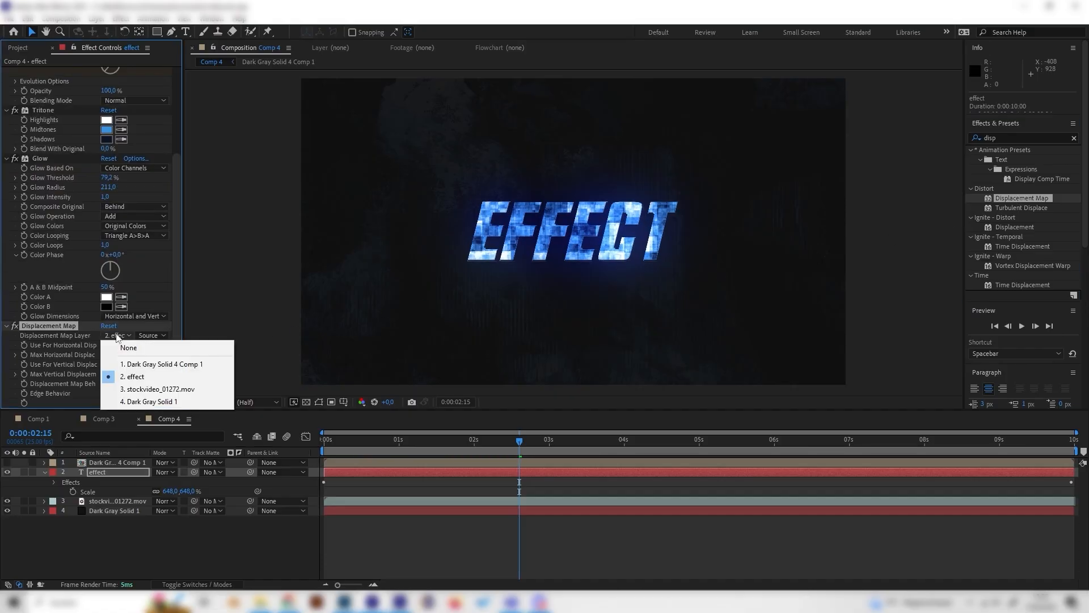
{"action": "left_click", "coordinate": [136, 366]}
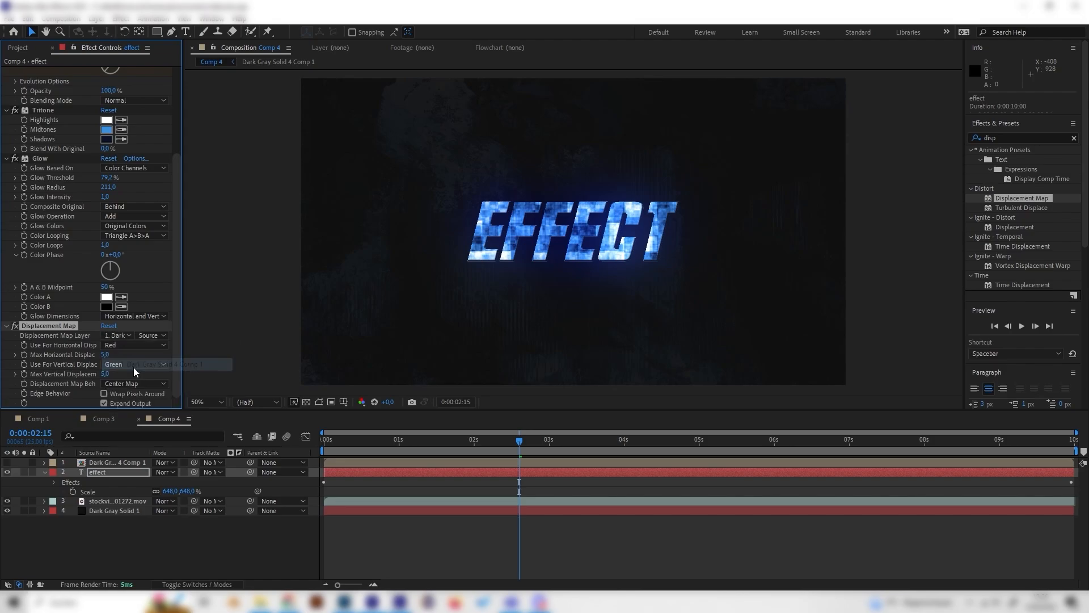
Set the Displacement Map's Max Vertical Displacement to 1 on the "effect" layer and play back the result.
{"action": "left_click_drag", "start_coordinate": [422, 440], "coordinate": [711, 442]}
{"action": "key", "text": "period"}
{"action": "key", "text": "period"}
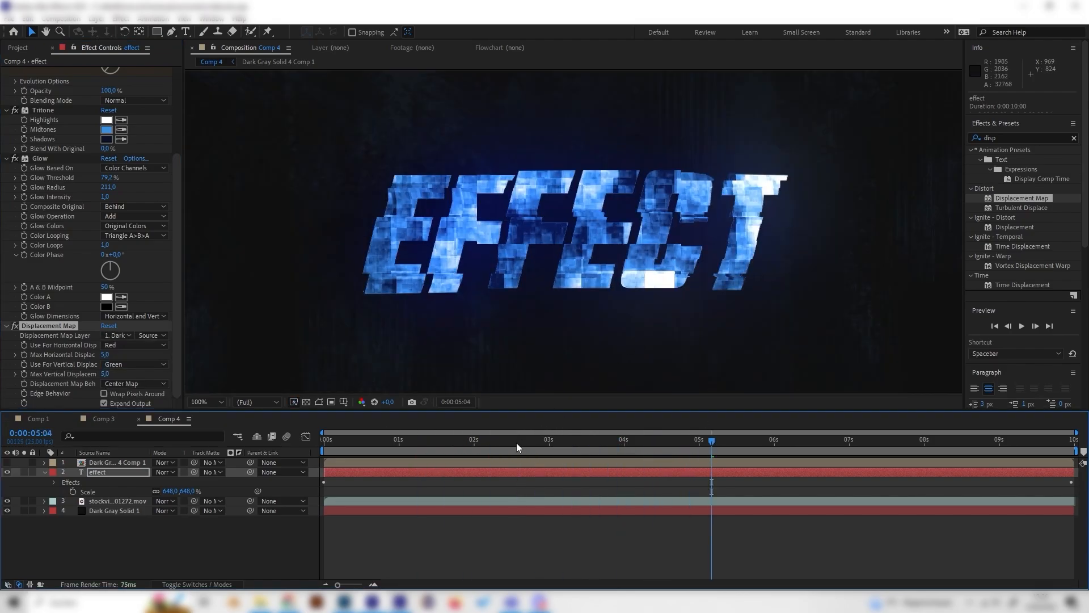
{"action": "mouse_move", "coordinate": [516, 442]}
{"action": "left_mouse_down"}
{"action": "mouse_move", "coordinate": [458, 441]}
{"action": "mouse_move", "coordinate": [536, 438]}
{"action": "left_mouse_up"}
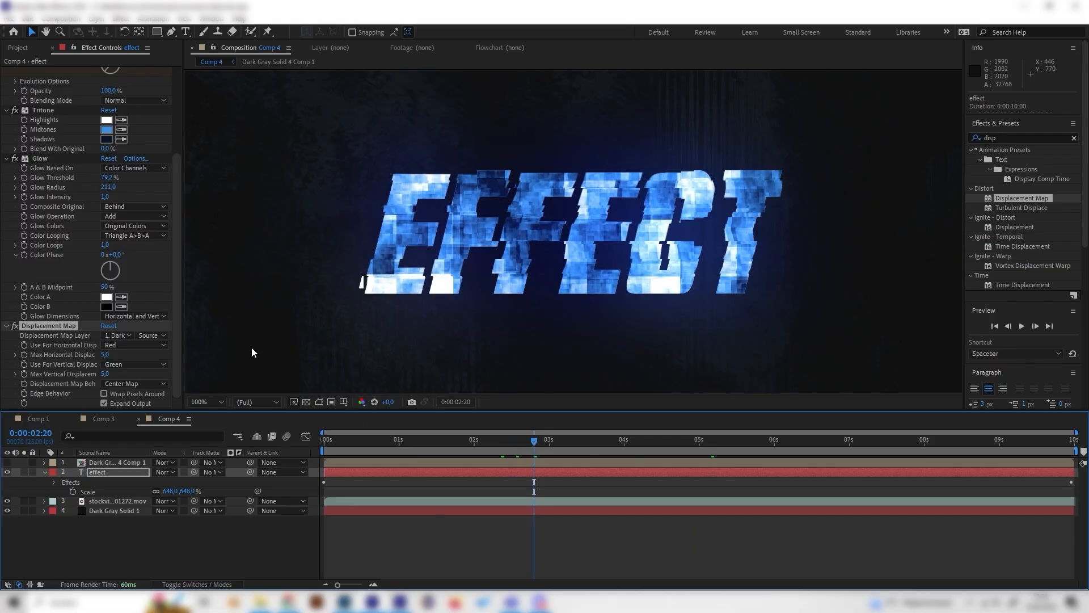
{"action": "left_click", "coordinate": [106, 373]}
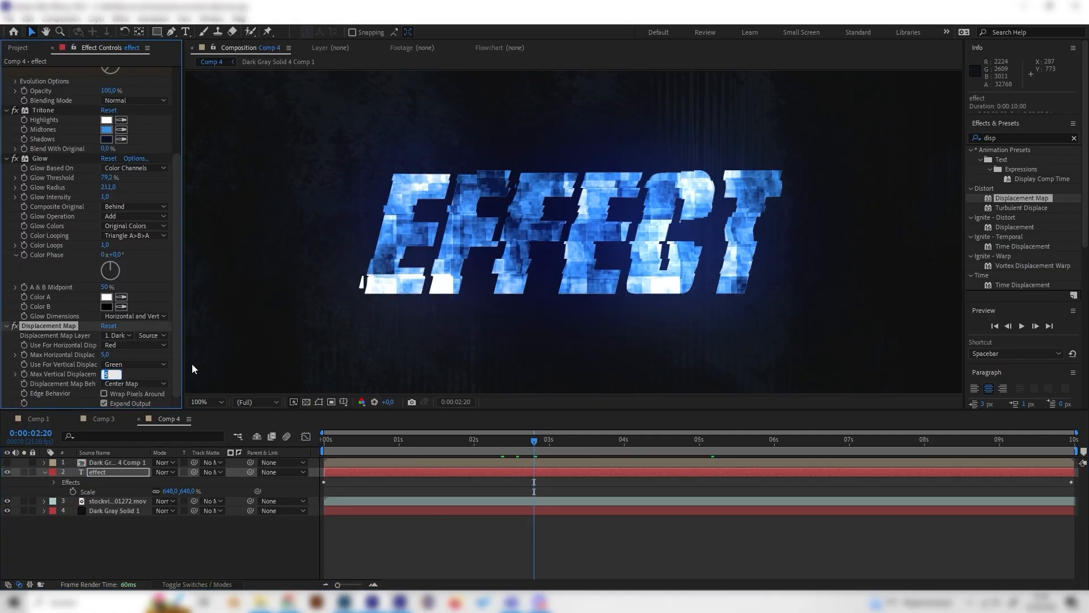
{"action": "type", "text": "1"}
{"action": "key", "text": "Return"}
{"action": "key", "text": "space"}
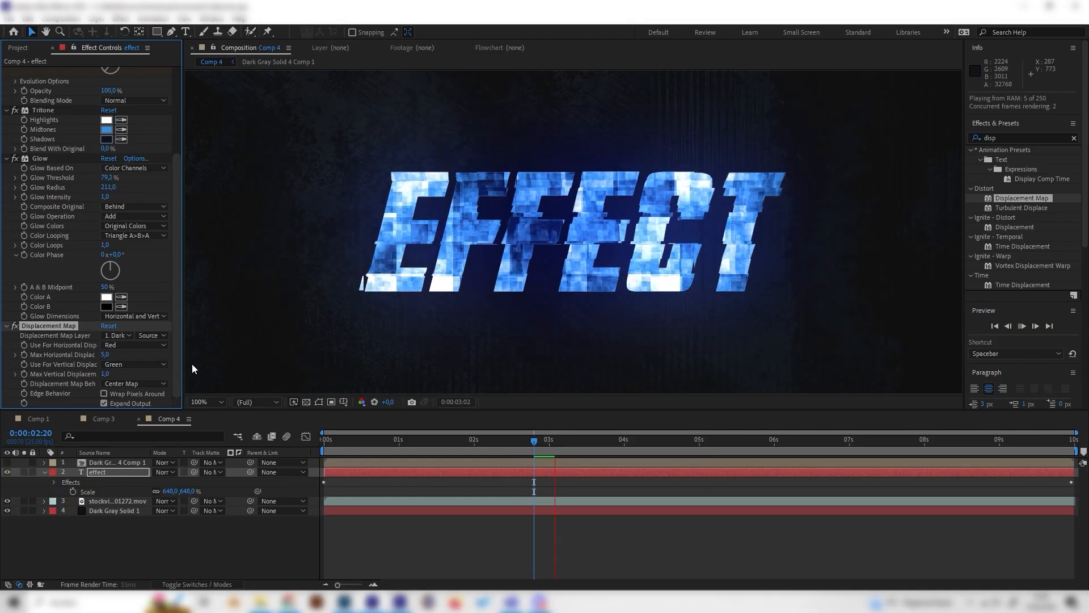
{"action": "key", "text": "space"}
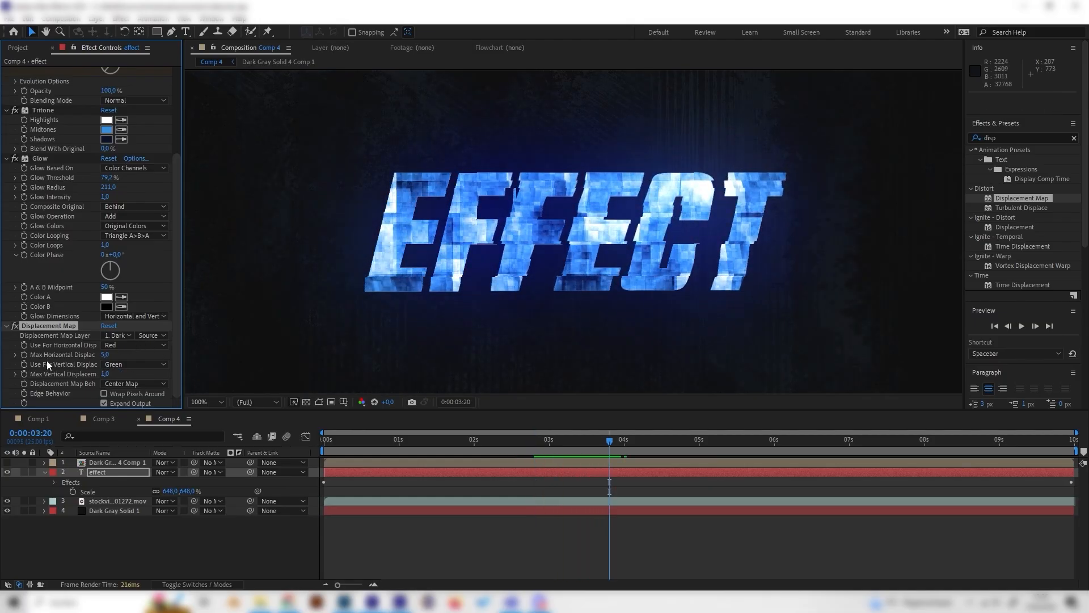
{"action": "key", "text": "space"}
{"action": "key", "text": "space"}
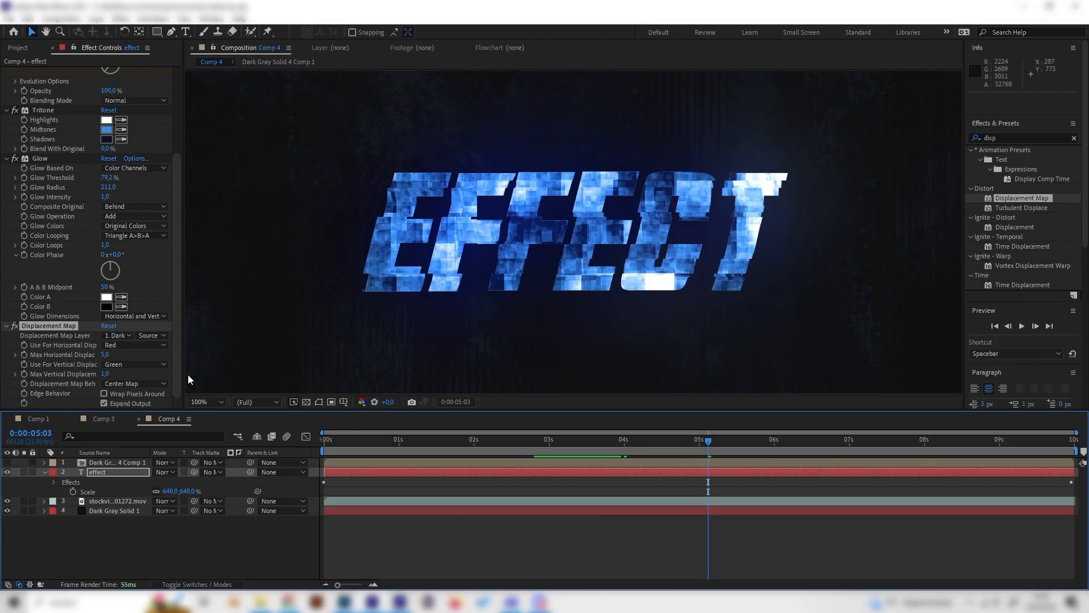
Set the Displacement Map's Max Horizontal Displacement to 4 and play back the animation from around 0:00:01:17.
{"action": "left_click", "coordinate": [104, 354]}
{"action": "type", "text": "450"}
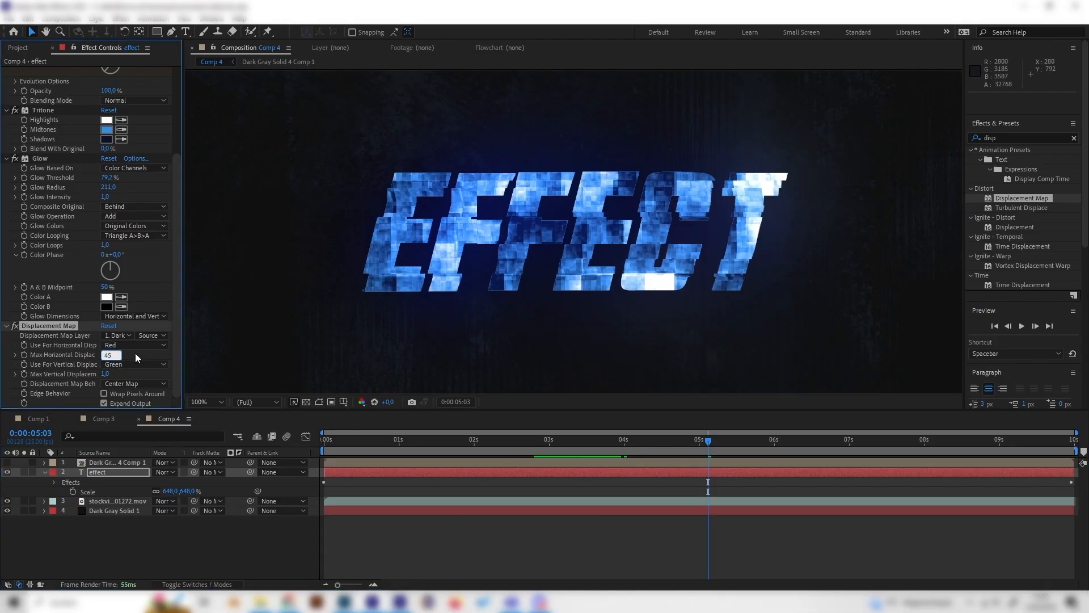
{"action": "key", "text": "Return"}
{"action": "left_click", "coordinate": [107, 355]}
{"action": "type", "text": "4"}
{"action": "key", "text": "Return"}
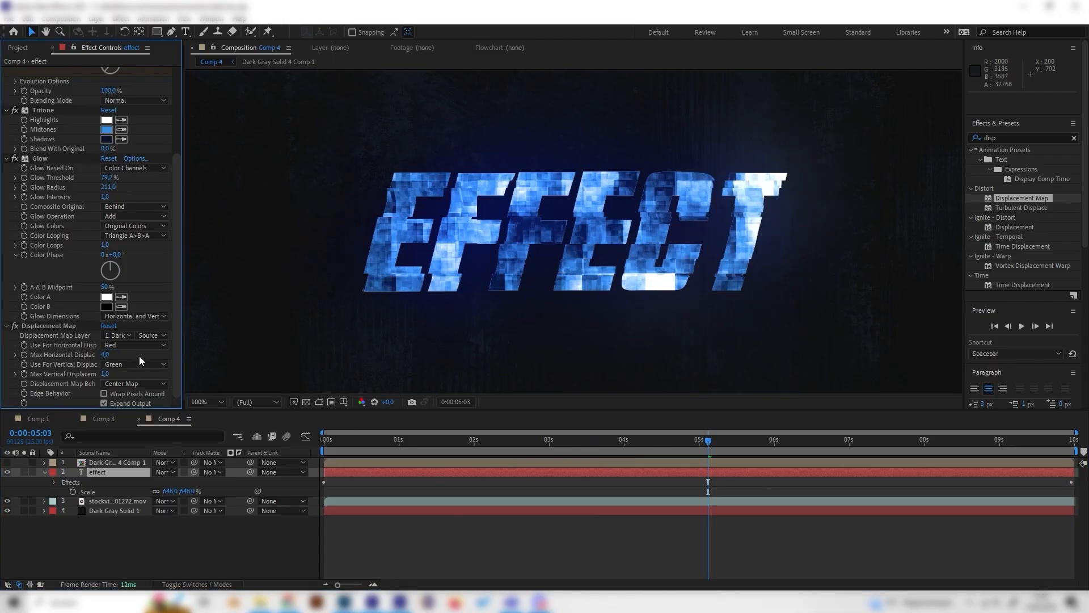
{"action": "left_click", "coordinate": [448, 448]}
{"action": "key", "text": "space"}
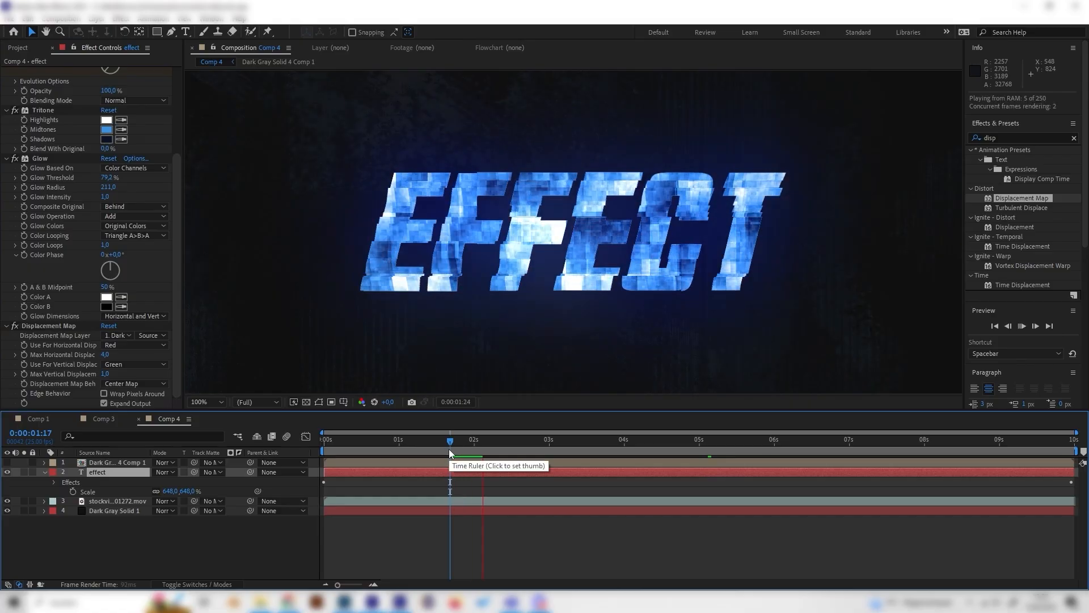
{"action": "key", "text": "space"}
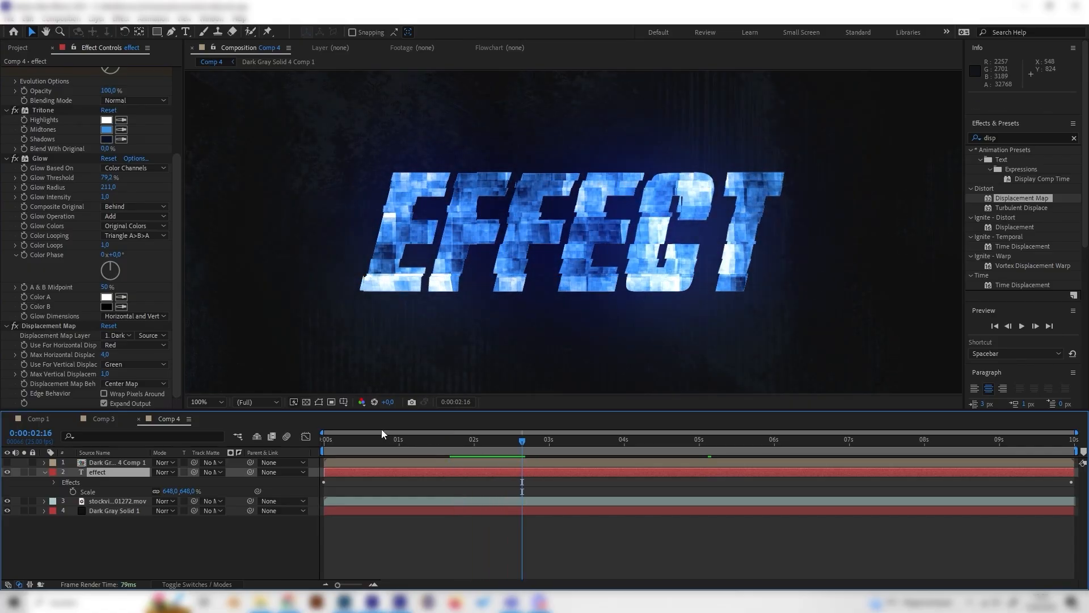
Compare with the finished example in Comp 3 and duplicate the "effect" text layer in Comp 4.
{"action": "left_click", "coordinate": [104, 419]}
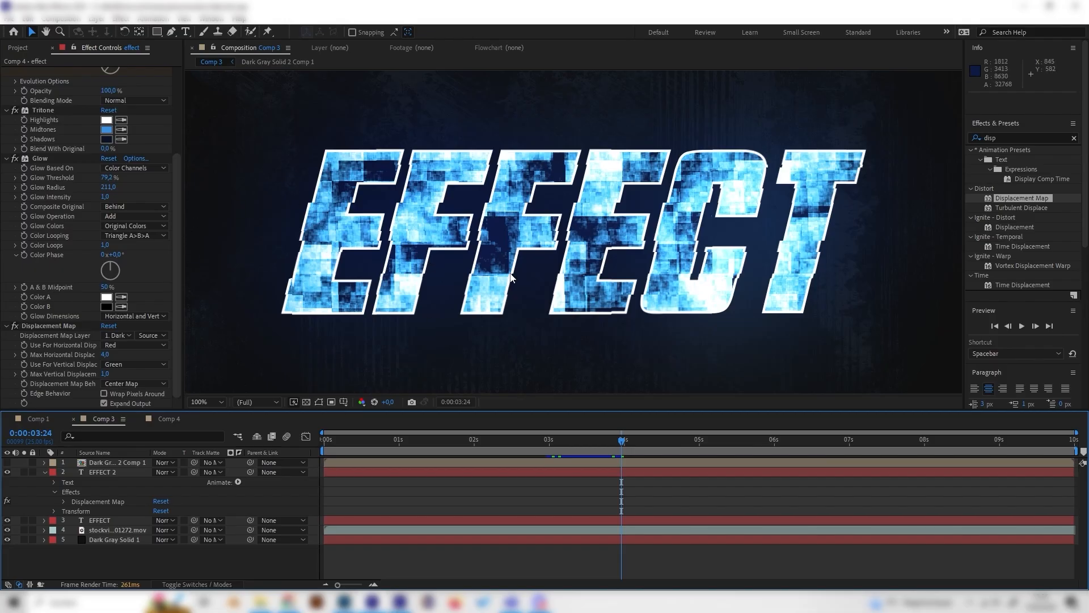
{"action": "left_click", "coordinate": [169, 418]}
{"action": "left_click", "coordinate": [103, 473]}
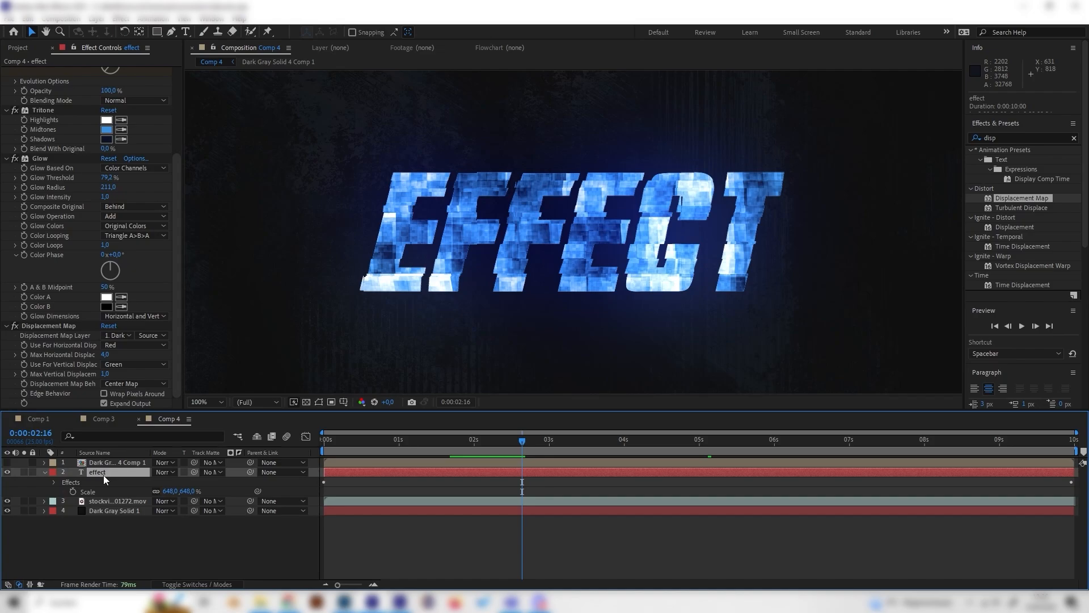
{"action": "key", "text": "ctrl+d"}
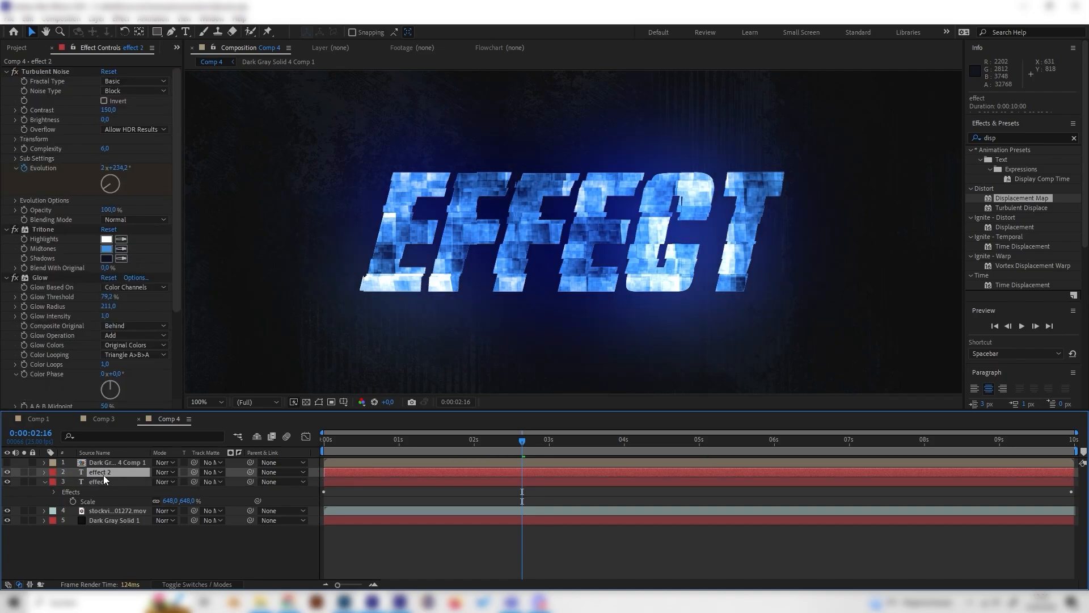
Delete the Turbulent Noise, Tritone and Glow effects from the duplicate "effect 2" layer, keeping only Displacement Map.
{"action": "left_click", "coordinate": [47, 72]}
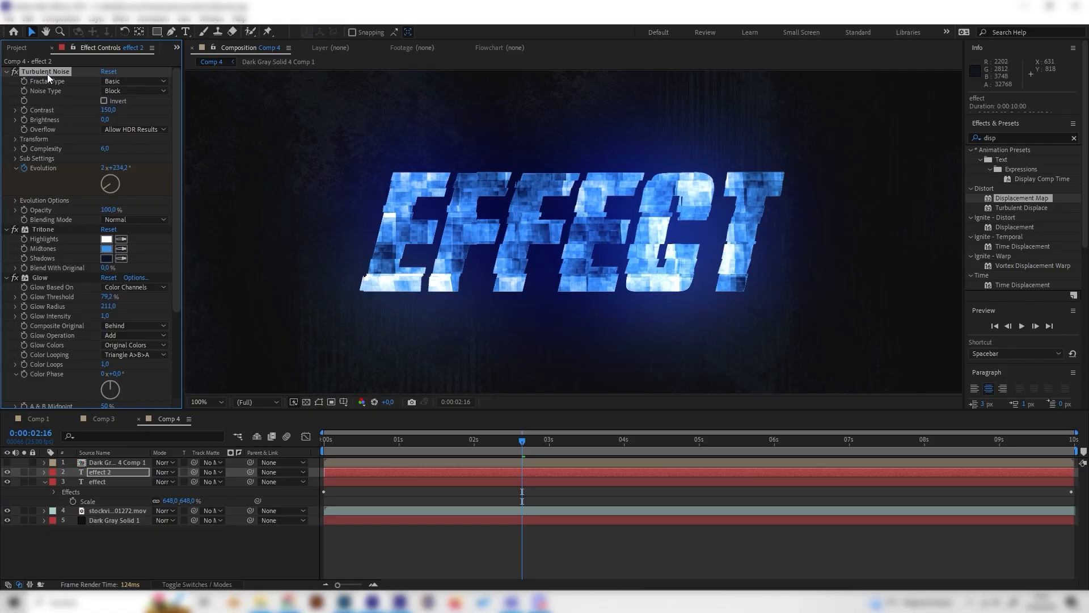
{"action": "scroll", "coordinate": [90, 370], "scroll_direction": "down", "scroll_amount": 5}
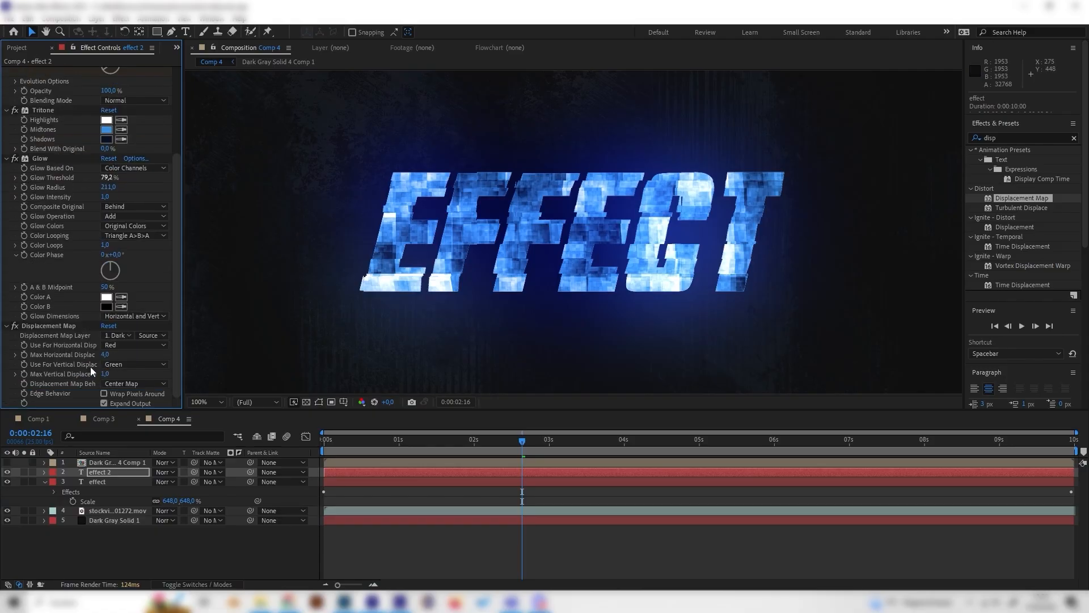
{"action": "scroll", "coordinate": [66, 326], "scroll_direction": "up", "scroll_amount": 5}
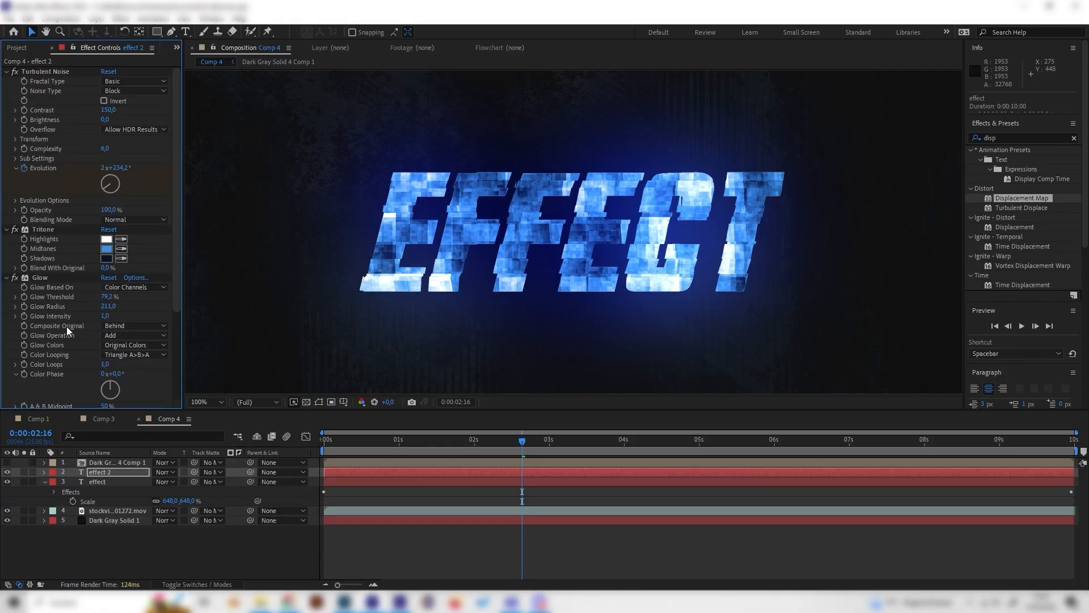
{"action": "left_click", "coordinate": [37, 73]}
{"action": "key", "text": "Delete"}
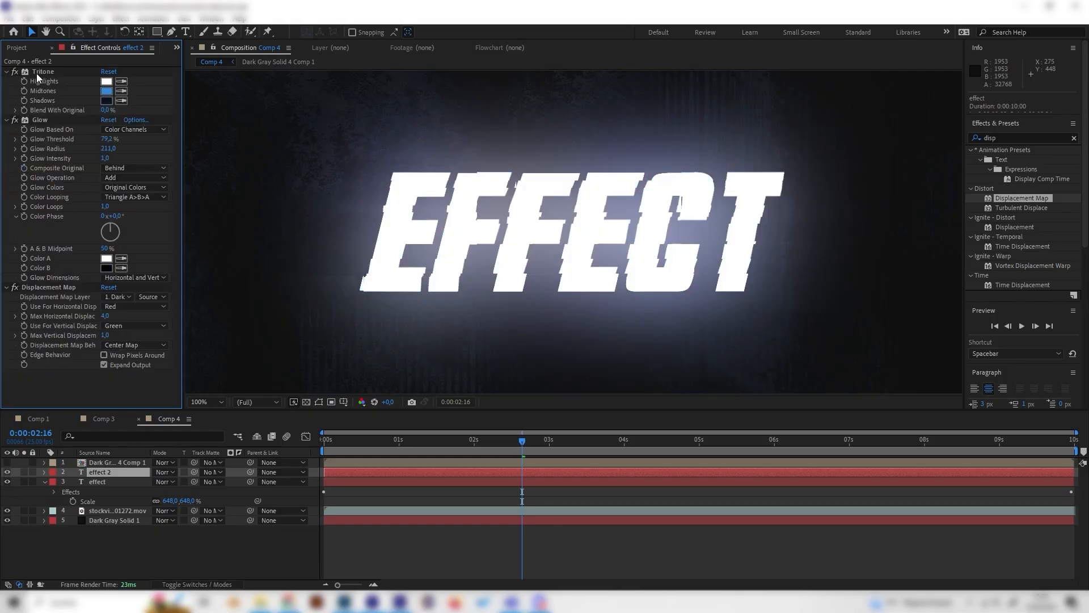
{"action": "left_click", "coordinate": [46, 71]}
{"action": "key", "text": "Delete"}
{"action": "left_click", "coordinate": [47, 71]}
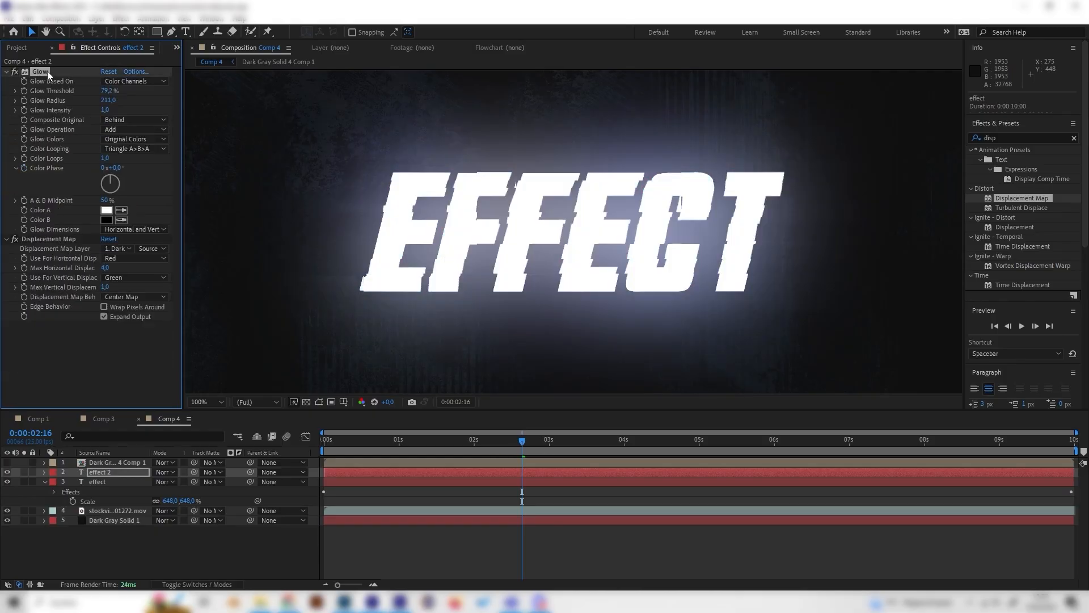
{"action": "key", "text": "Delete"}
{"action": "left_click", "coordinate": [63, 79]}
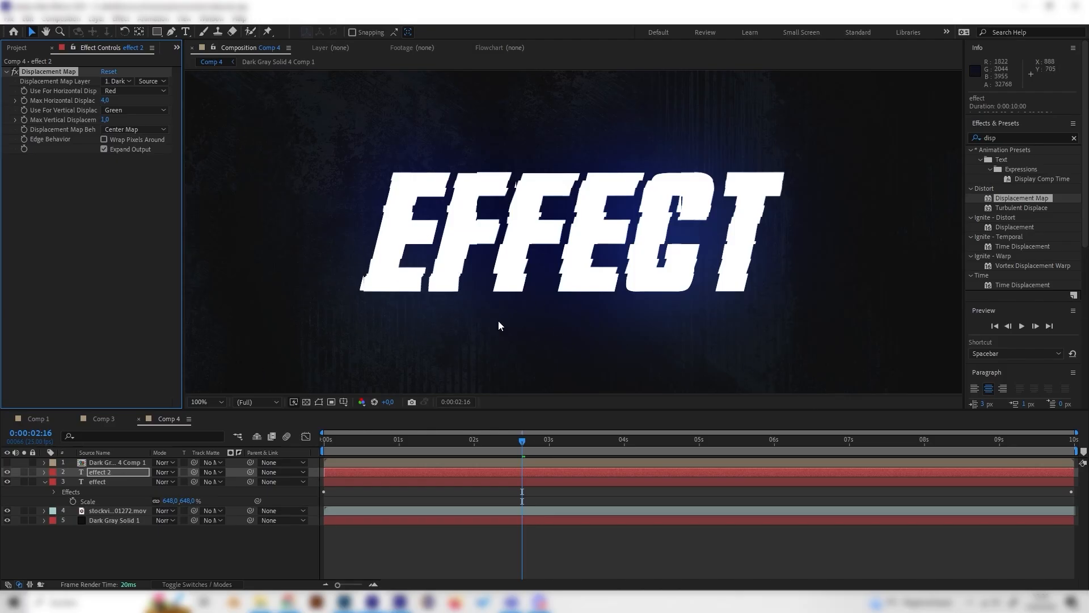
Swap the fill and stroke of the "effect 2" text so it has no fill and a white outline.
{"action": "scroll", "coordinate": [1026, 352], "scroll_direction": "down", "scroll_amount": 5}
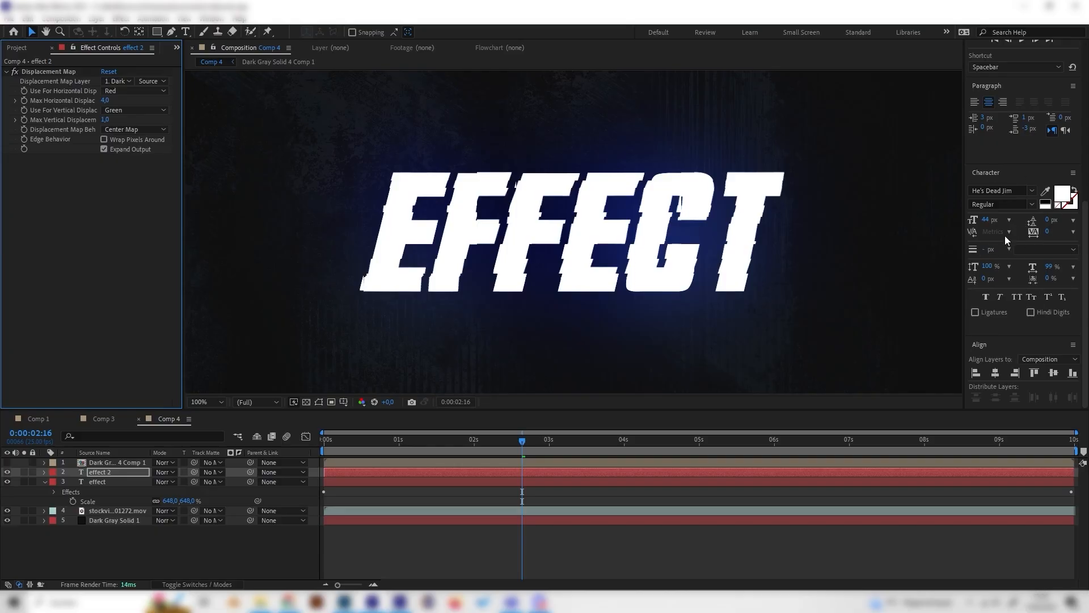
{"action": "left_click", "coordinate": [1073, 192]}
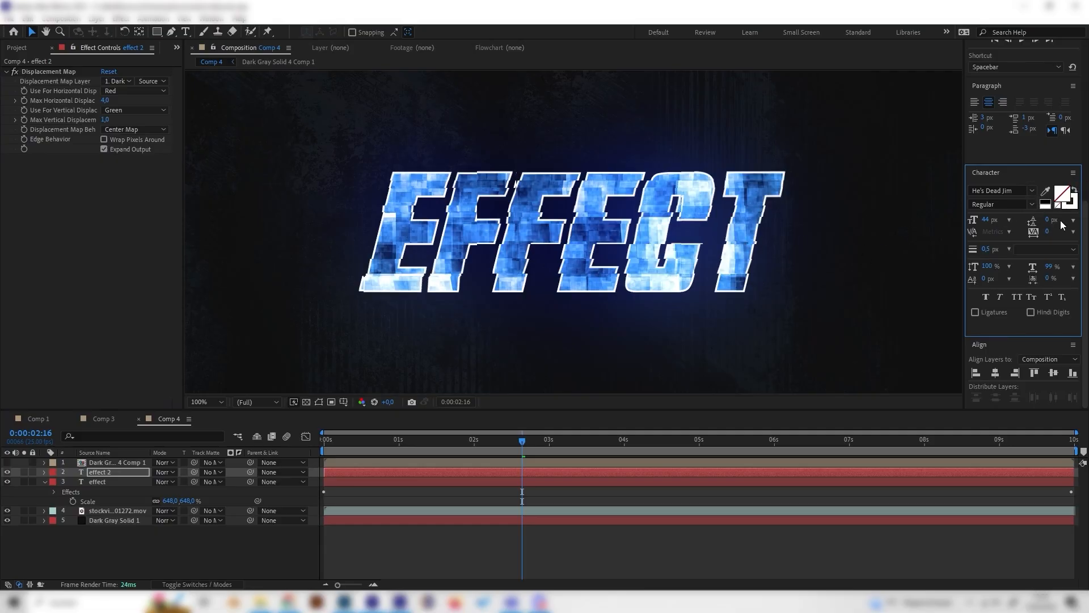
{"action": "left_click", "coordinate": [1063, 202]}
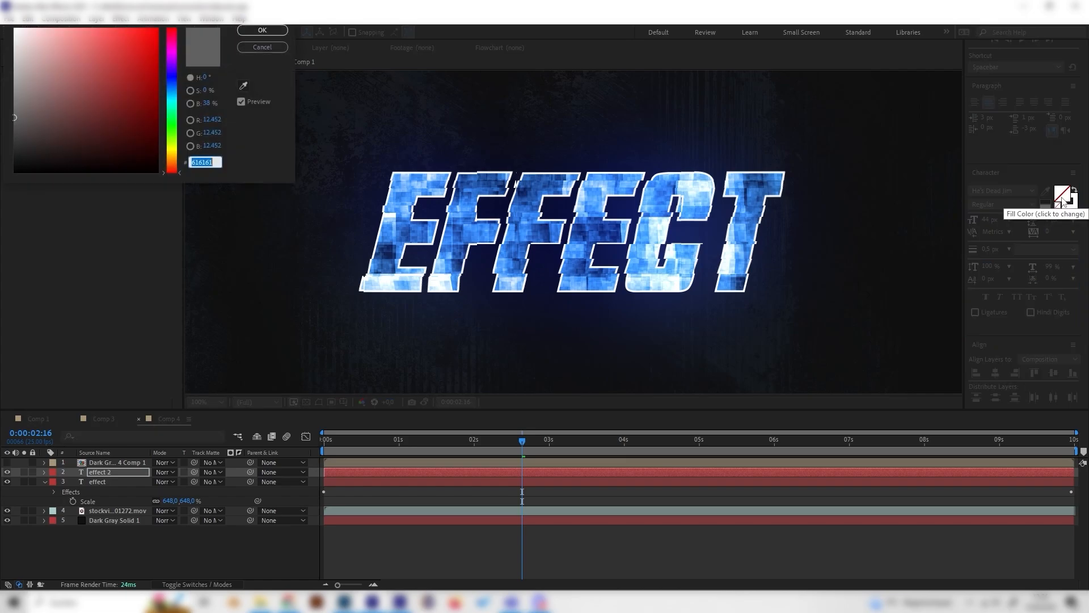
{"action": "left_click", "coordinate": [279, 47]}
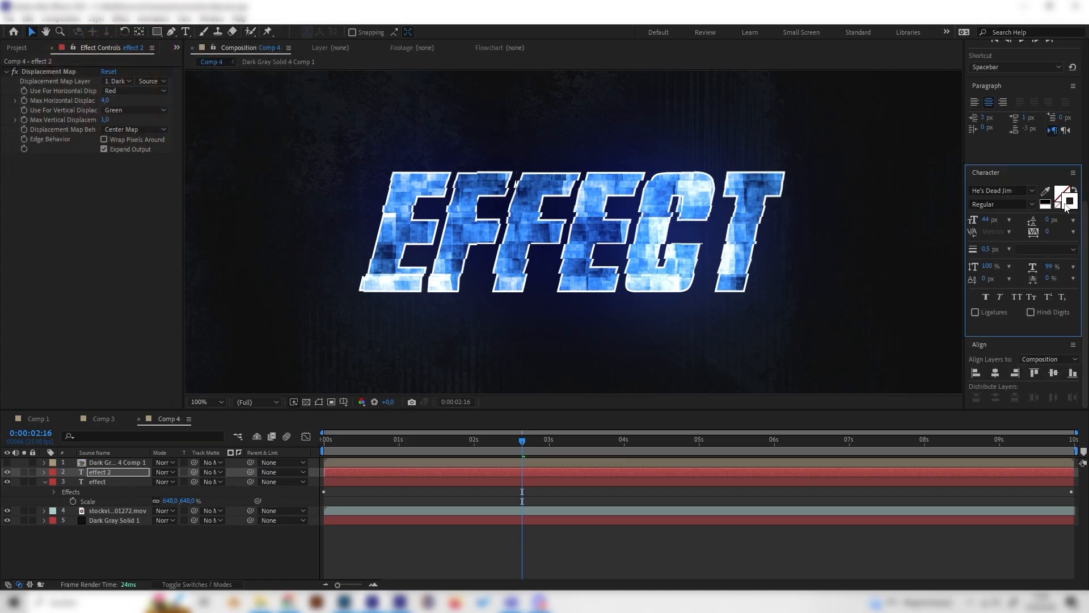
{"action": "left_click", "coordinate": [348, 445]}
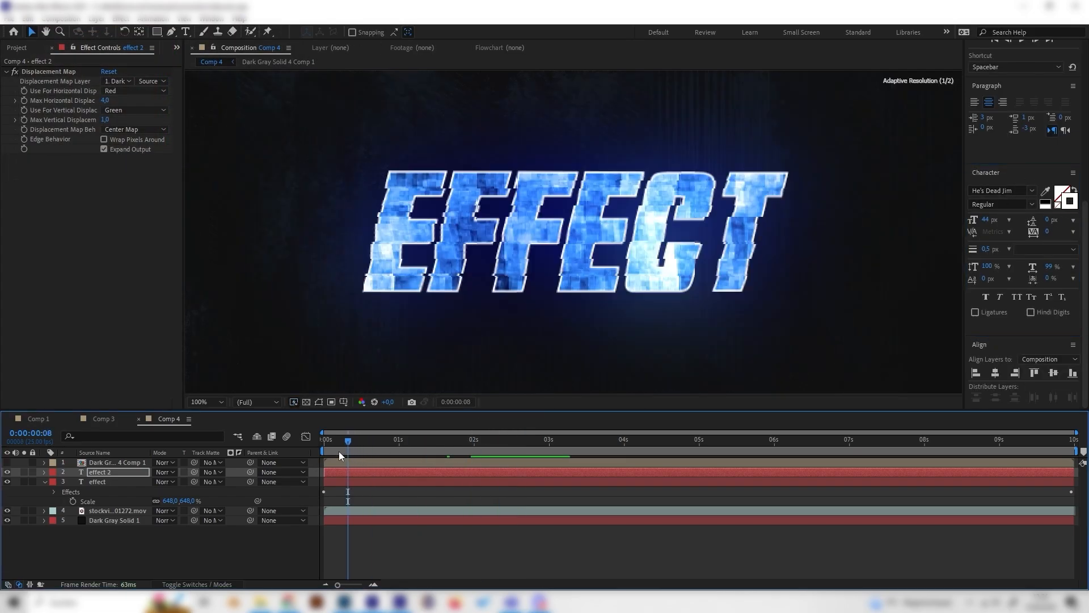
Set the "effect 2" text's stroke width to 0.50 px and play back the animation from the first frame.
{"action": "left_click", "coordinate": [1009, 249]}
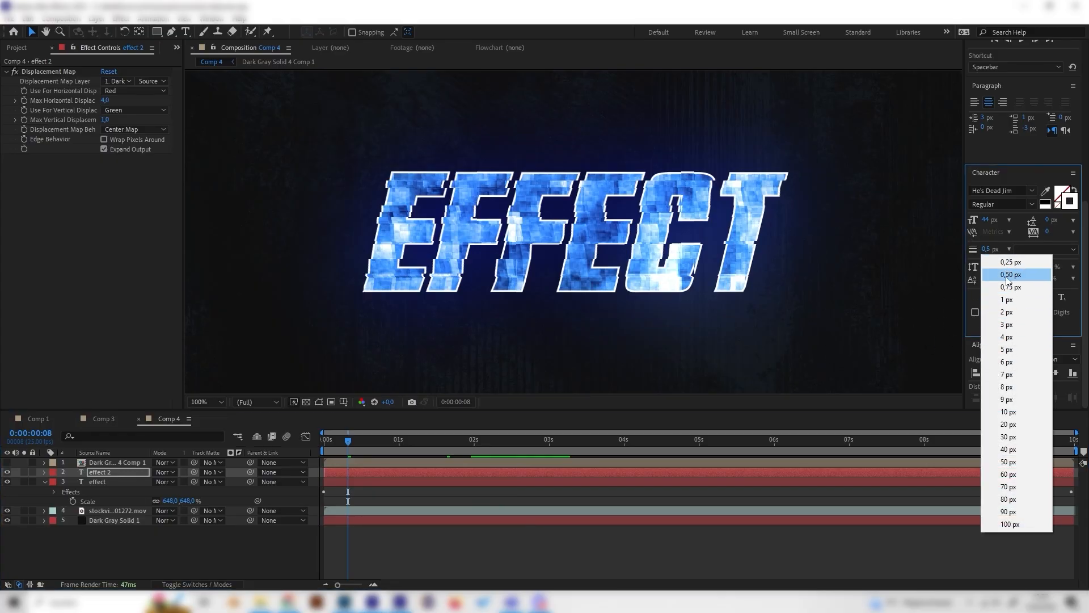
{"action": "left_click", "coordinate": [1006, 276]}
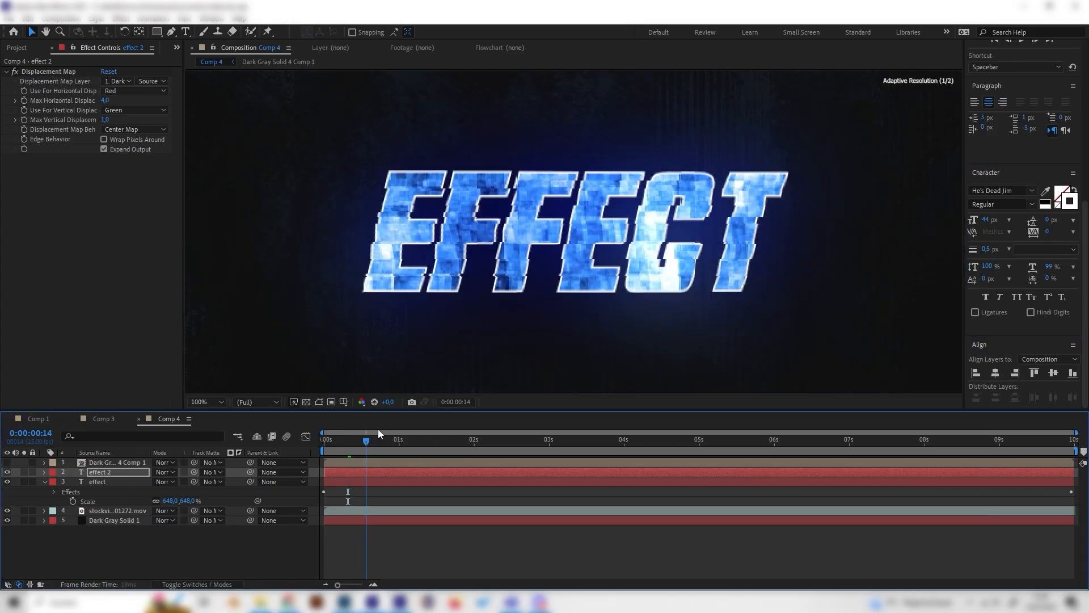
{"action": "key", "text": "space"}
{"action": "key", "text": "space"}
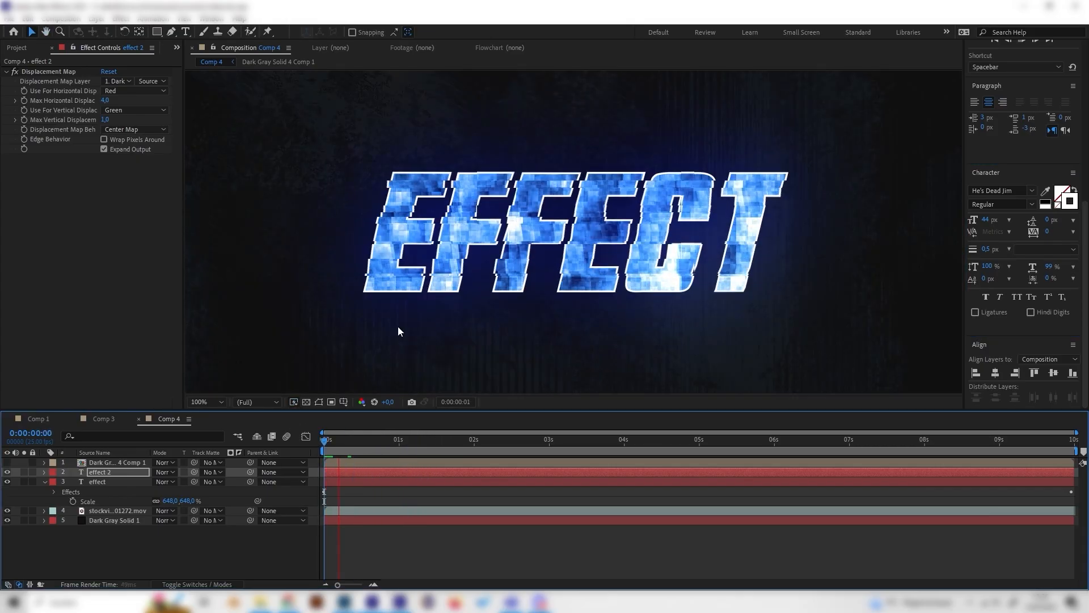